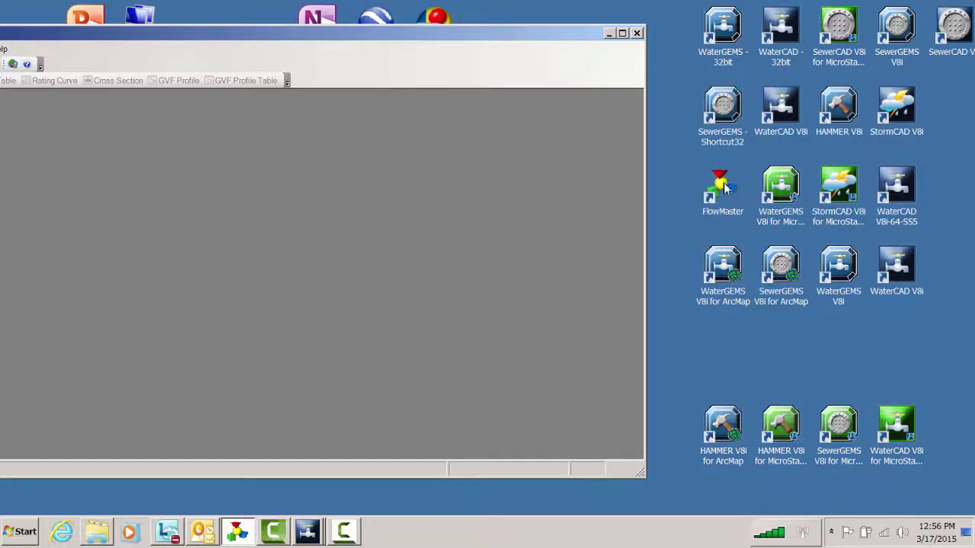
# - Start a new worksheet and look through the Pipes, Weirs, Orifices and Inlets worksheet categories
pyautogui.moveTo(538, 35); pyautogui.dragTo(764, 28)
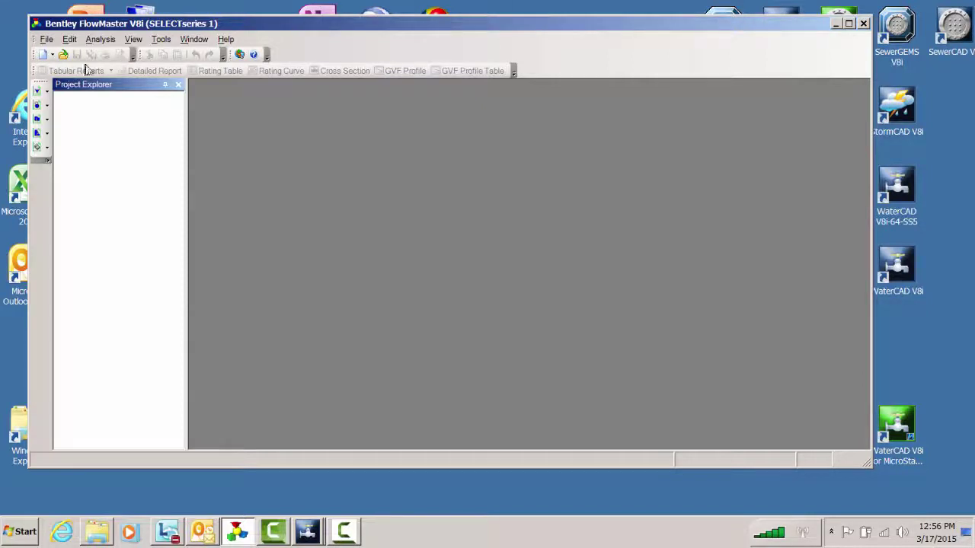
pyautogui.click(55, 57)
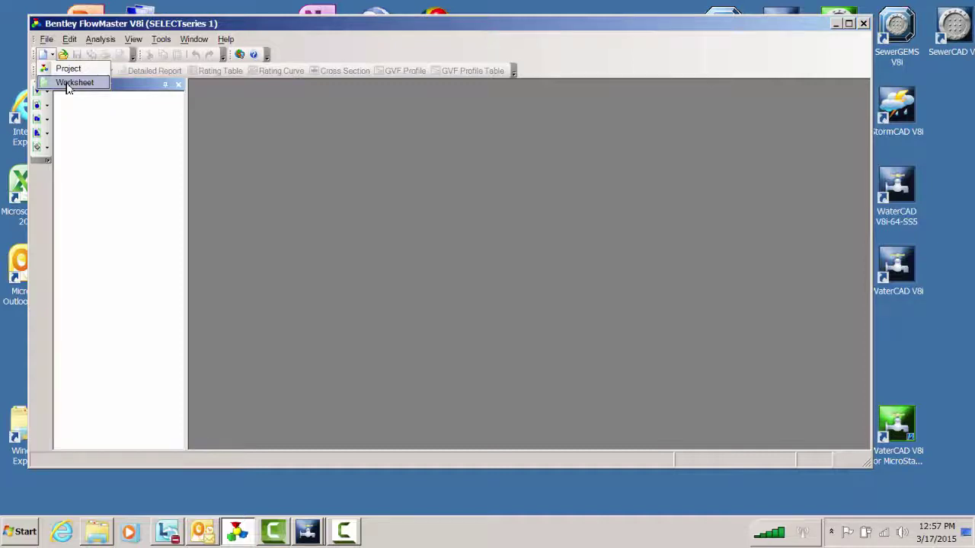
pyautogui.click(67, 84)
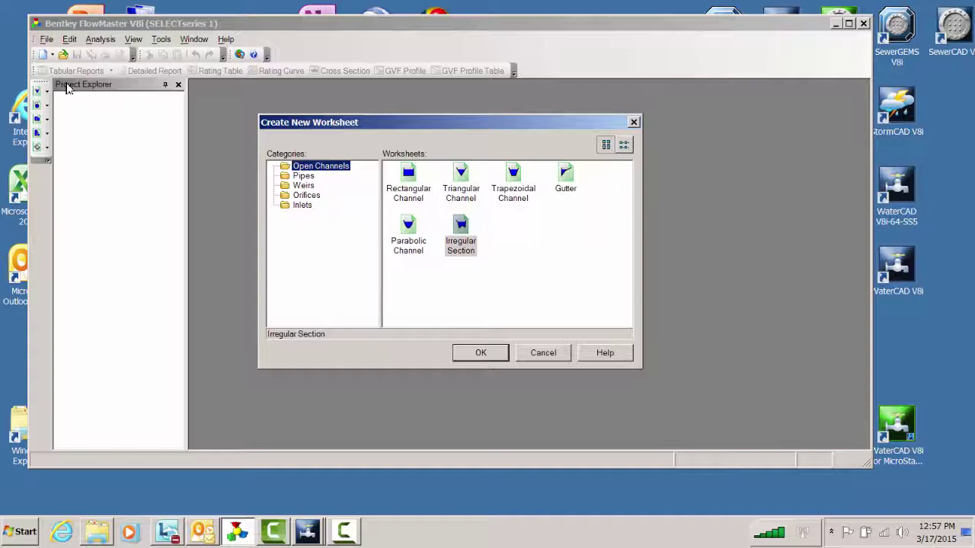
pyautogui.click(303, 177)
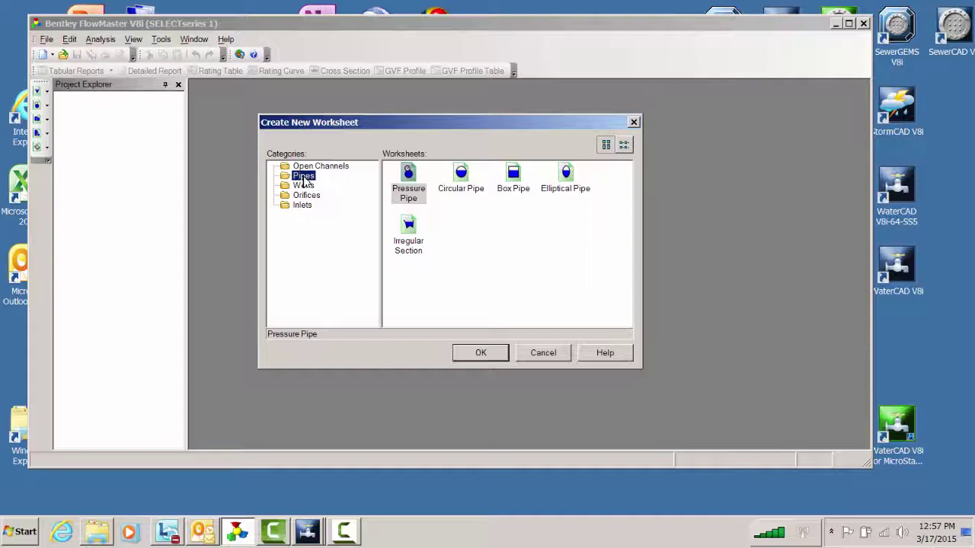
pyautogui.click(307, 187)
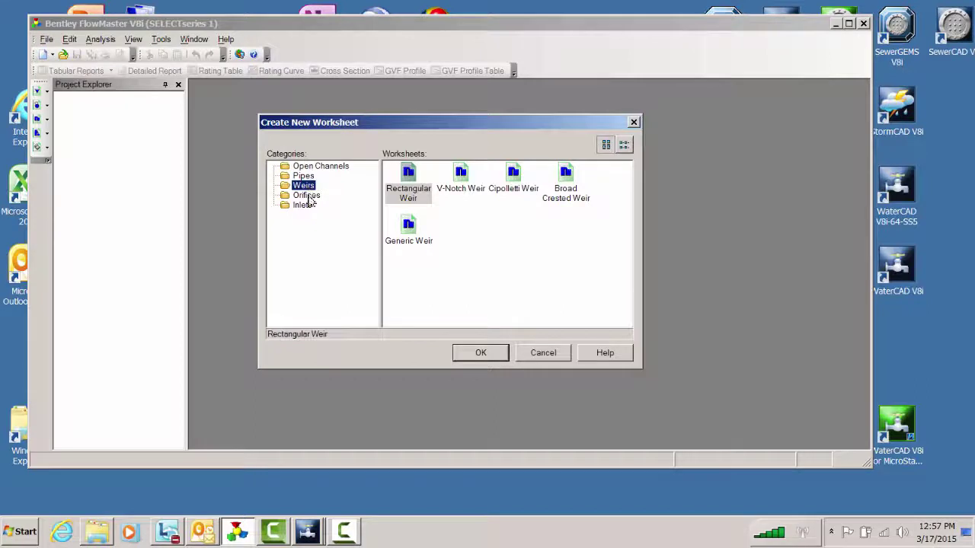
pyautogui.click(307, 197)
pyautogui.click(307, 208)
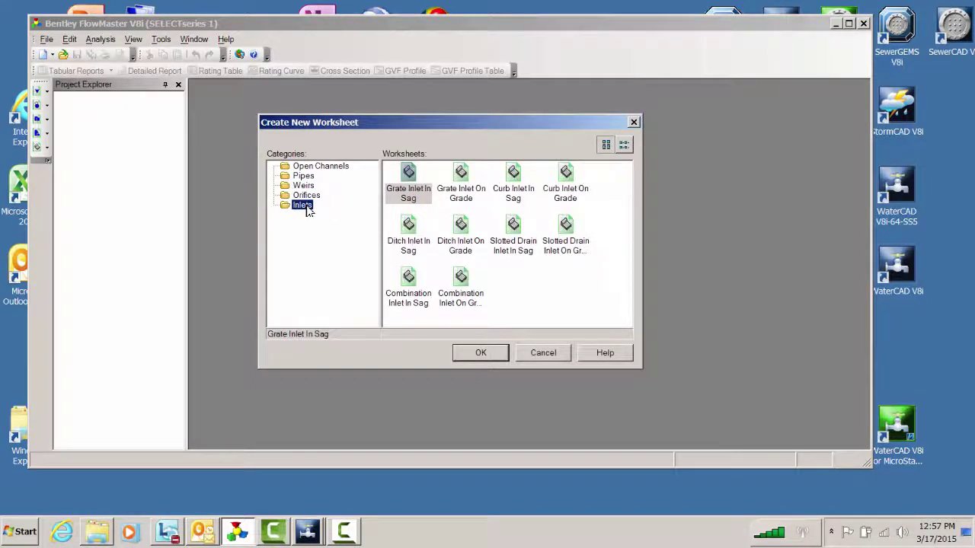
# - Create a Trapezoidal Channel worksheet from the Open Channels category and reposition it so all its fields are visible
pyautogui.click(319, 170)
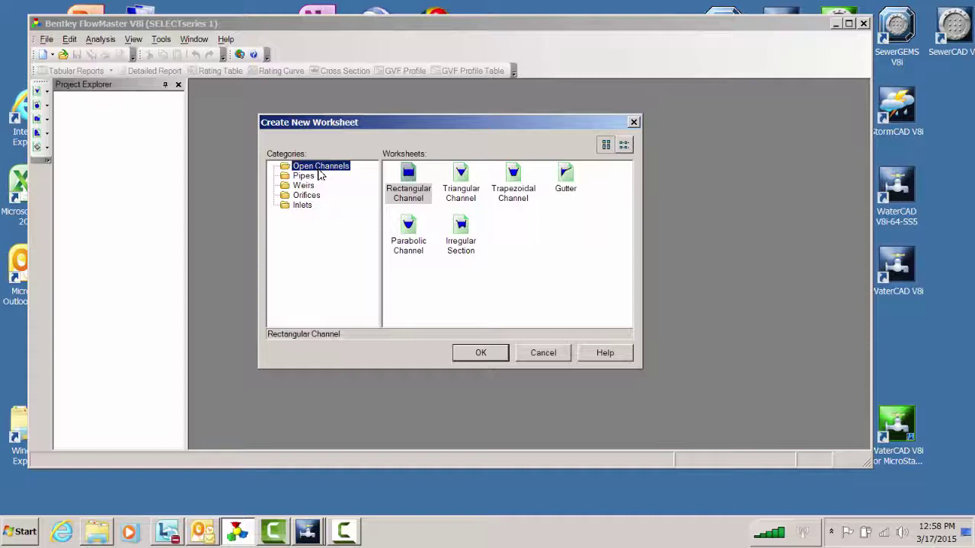
pyautogui.doubleClick(514, 177)
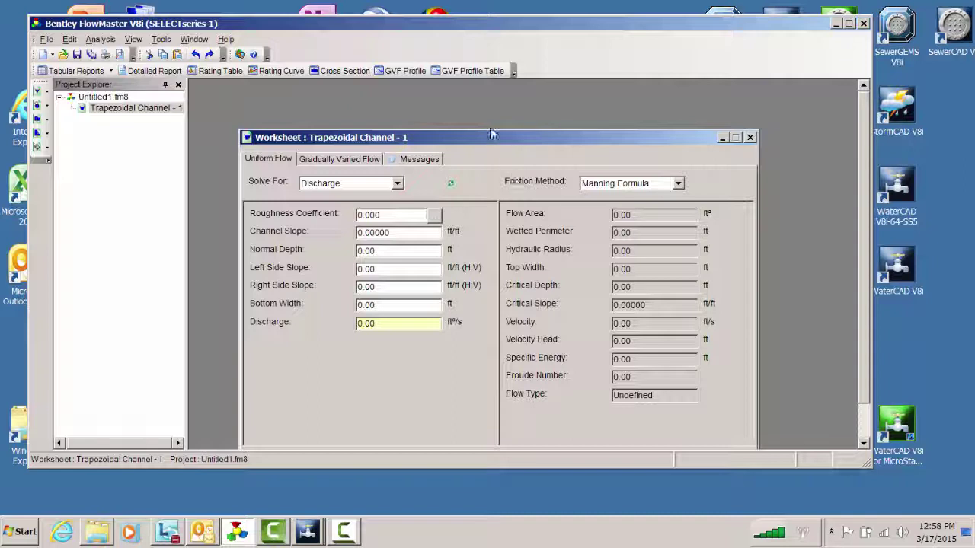
pyautogui.moveTo(493, 138); pyautogui.dragTo(492, 108)
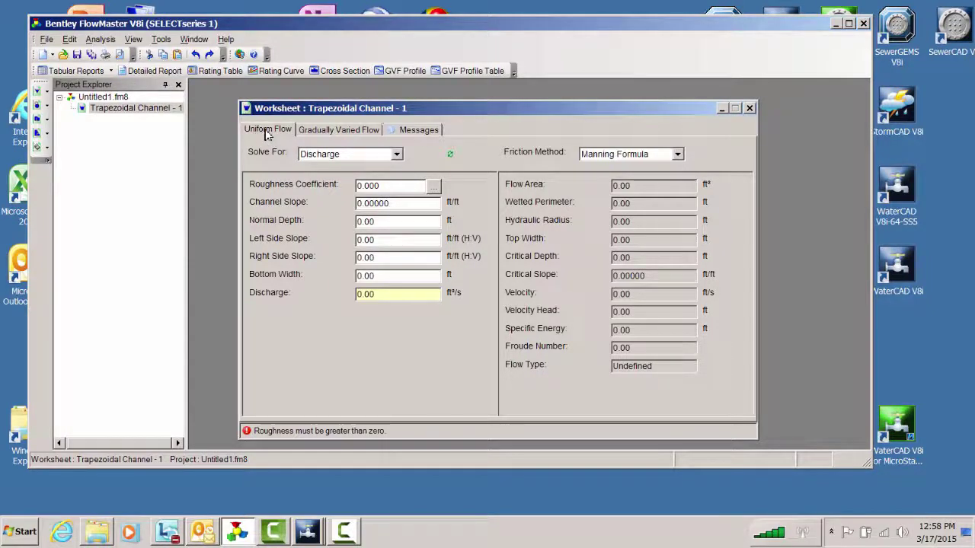
# - Set the trapezoidal channel worksheet to solve for Normal Depth using the Manning Formula friction method
pyautogui.click(397, 154)
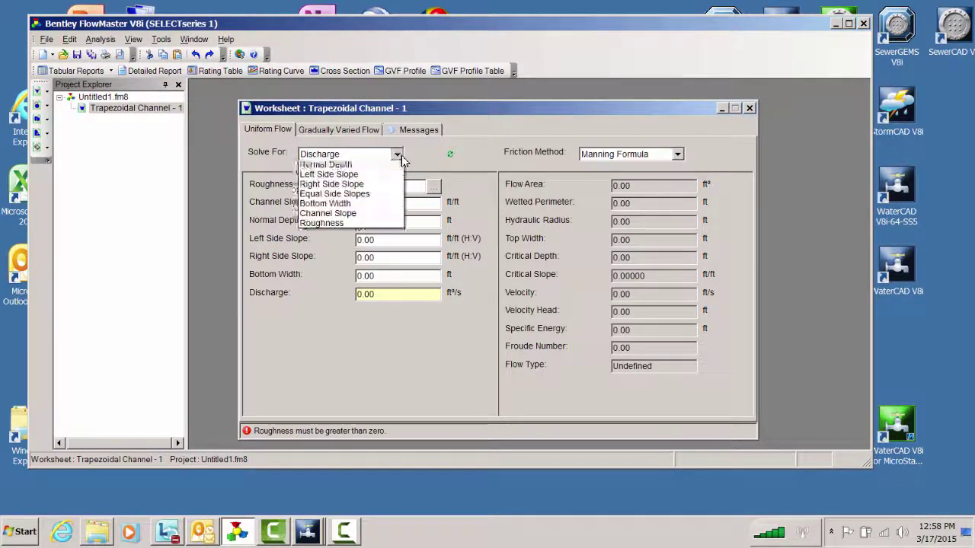
pyautogui.click(352, 175)
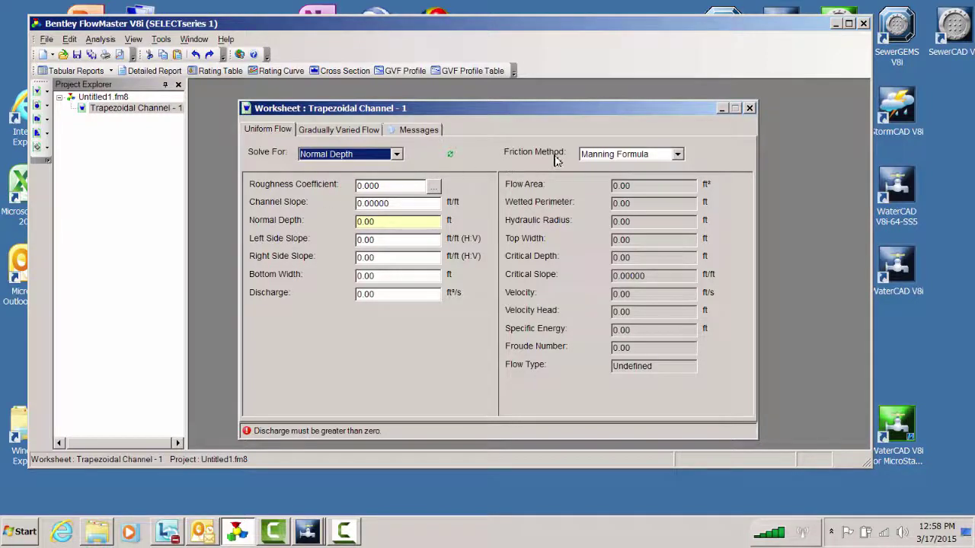
pyautogui.click(677, 155)
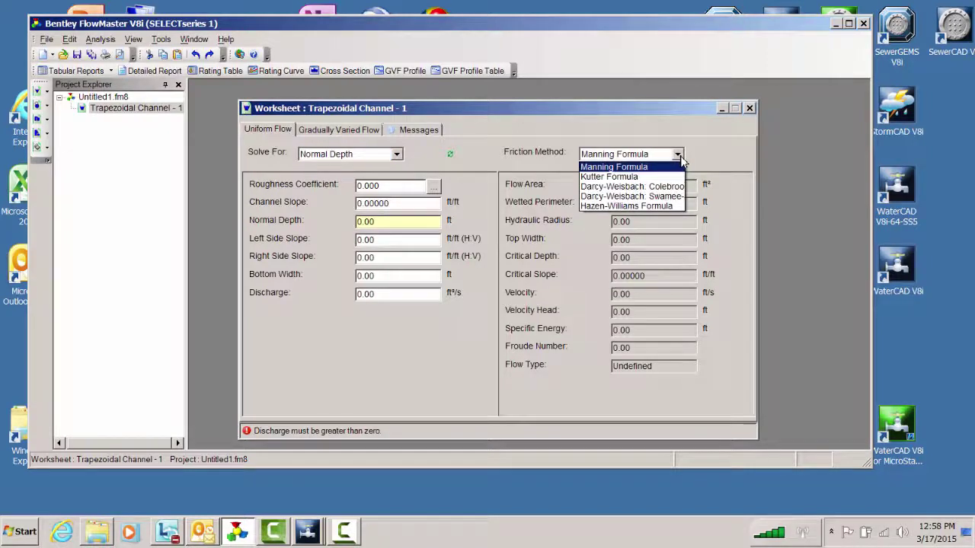
pyautogui.click(644, 172)
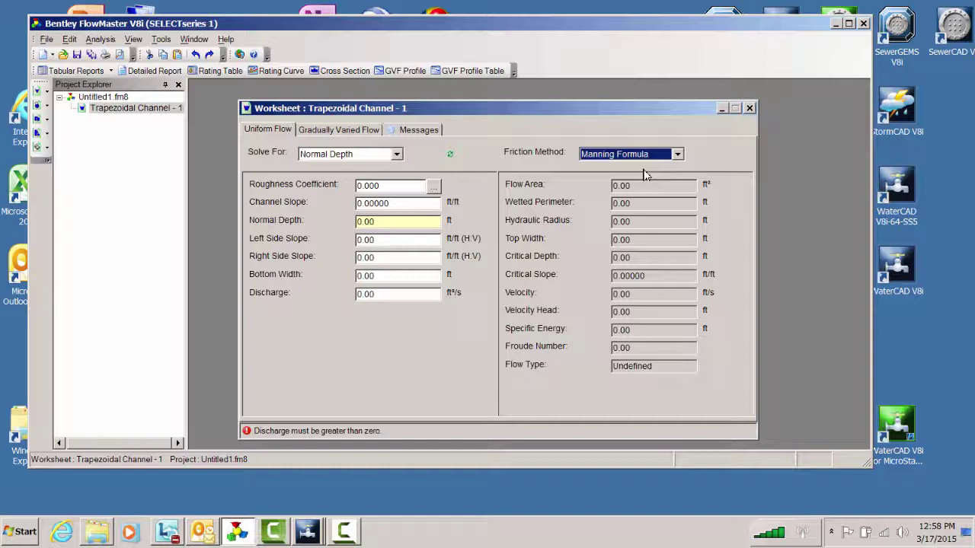
# - Set the trapezoidal channel's roughness coefficient to 0.020 and its channel slope to 0.001 ft/ft
pyautogui.doubleClick(383, 185)
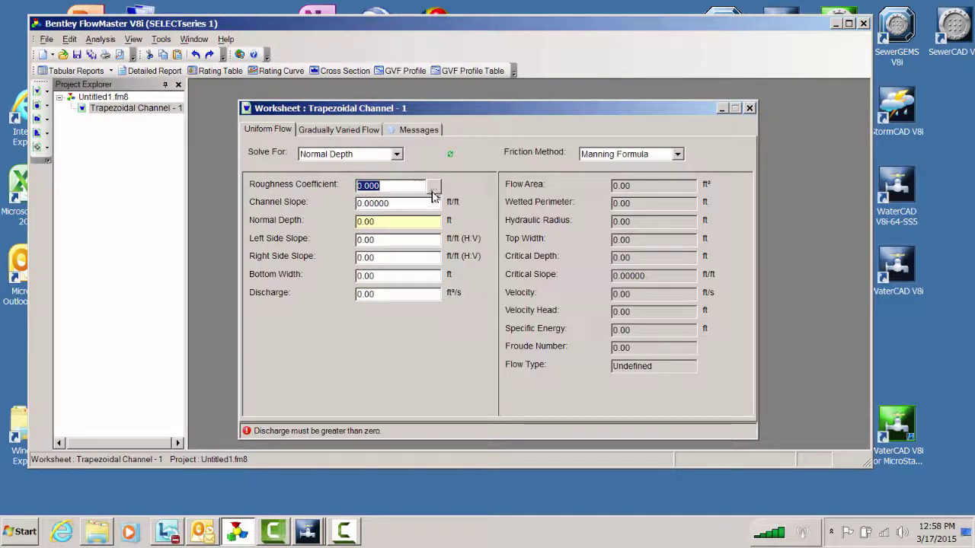
pyautogui.press('BackSpace')
pyautogui.write('.02')
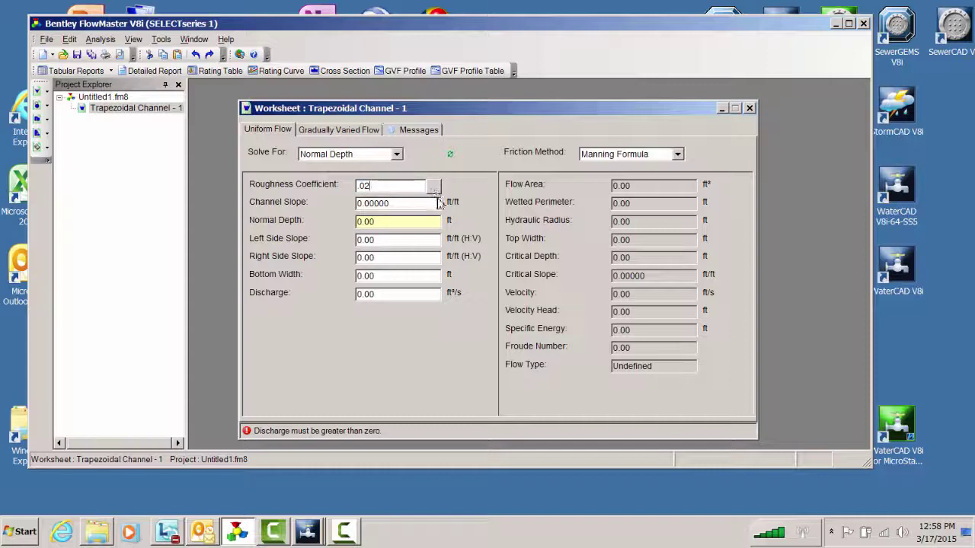
pyautogui.click(398, 204)
pyautogui.moveTo(383, 207); pyautogui.dragTo(377, 207)
pyautogui.write('1')
# - Set the channel's left side slope to 4 and its right side slope to 5 ft/ft (H:V)
pyautogui.click(385, 240)
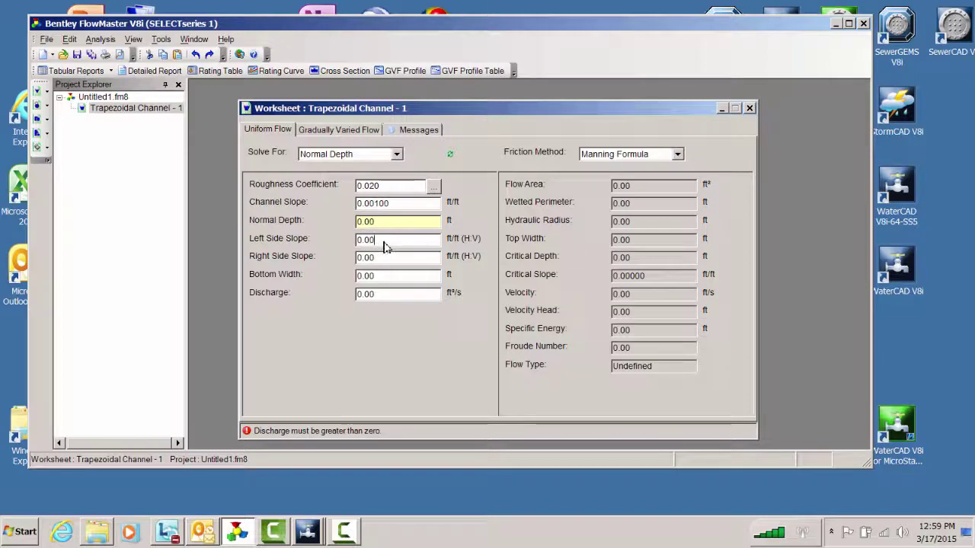
pyautogui.moveTo(378, 241); pyautogui.dragTo(357, 240)
pyautogui.write('4')
pyautogui.press('Tab')
pyautogui.write('5')
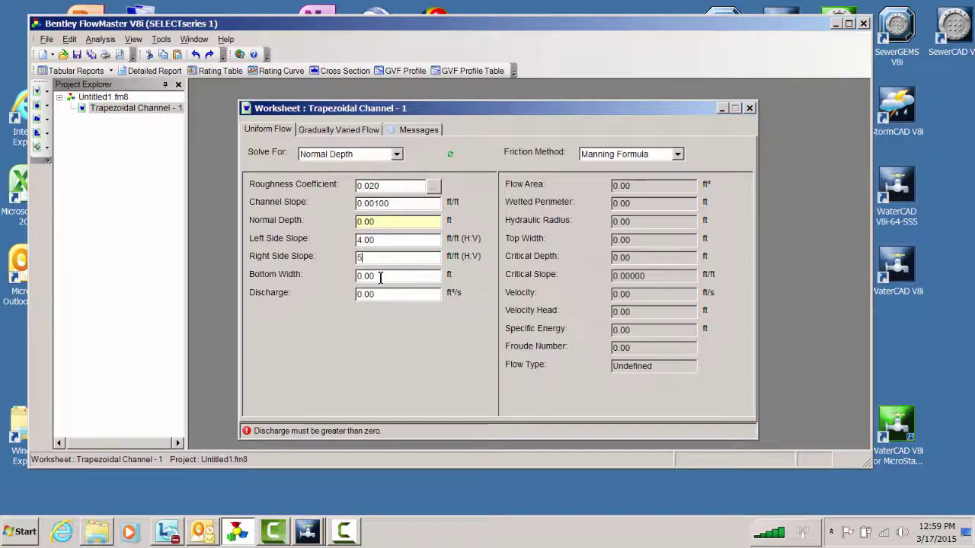
# - Set the channel's bottom width to 4 ft and its discharge to 5 ft³/s, and calculate the normal depth
pyautogui.press('Tab')
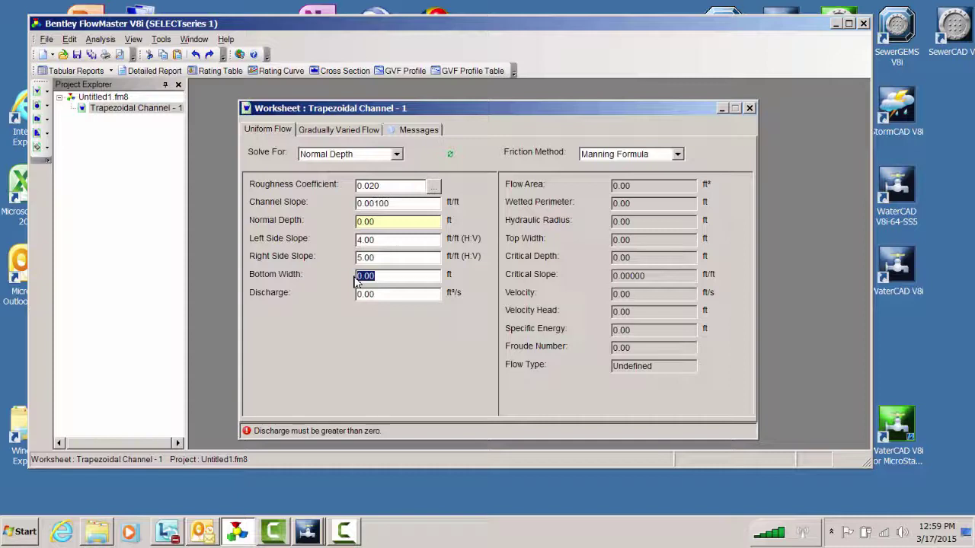
pyautogui.write('4')
pyautogui.click(374, 296)
pyautogui.moveTo(374, 301); pyautogui.dragTo(355, 301)
pyautogui.write('5')
pyautogui.press('Return')
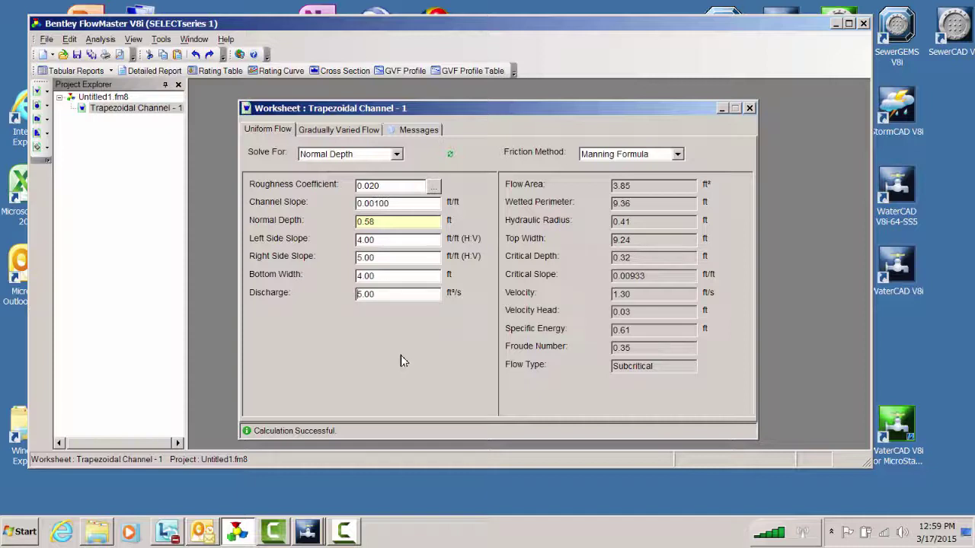
# - Display the cross section of the trapezoidal channel with the default report title and scale
pyautogui.click(343, 71)
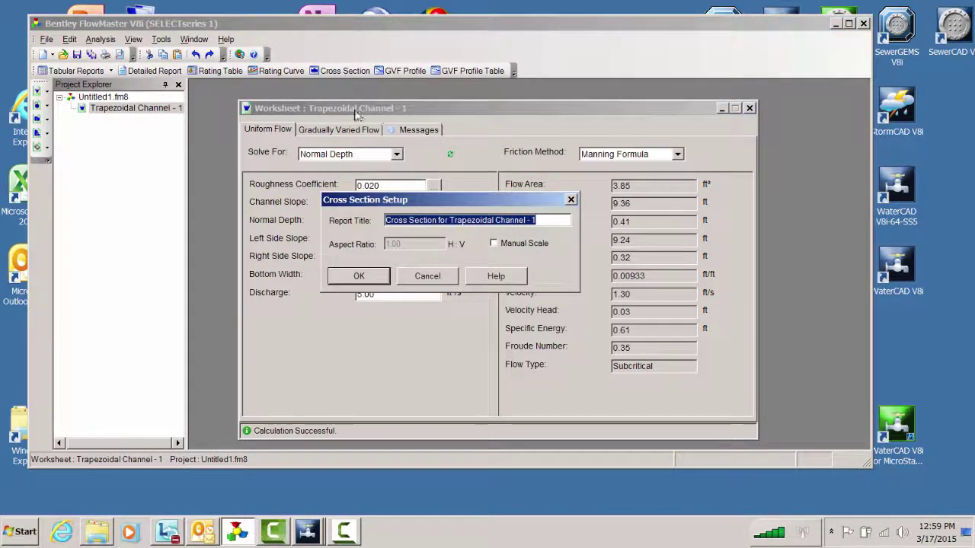
pyautogui.click(363, 278)
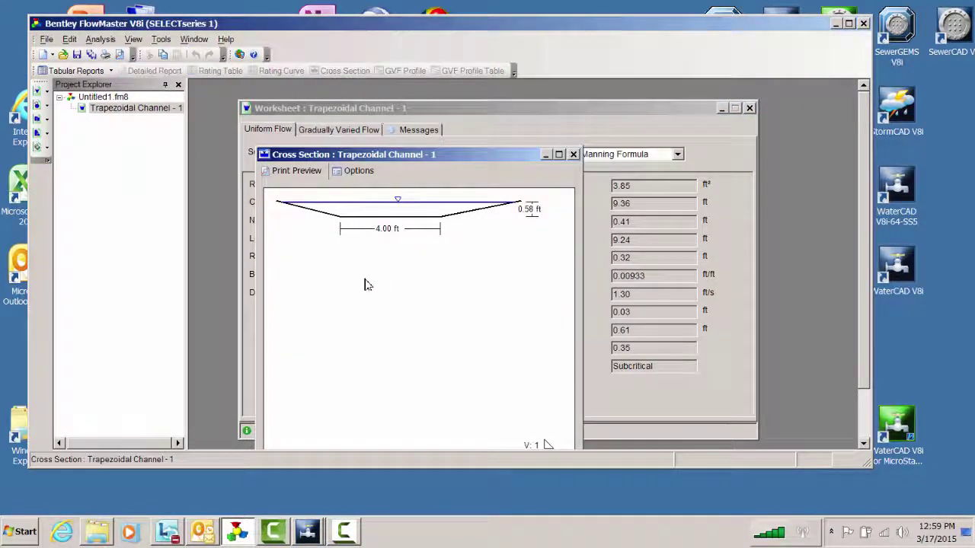
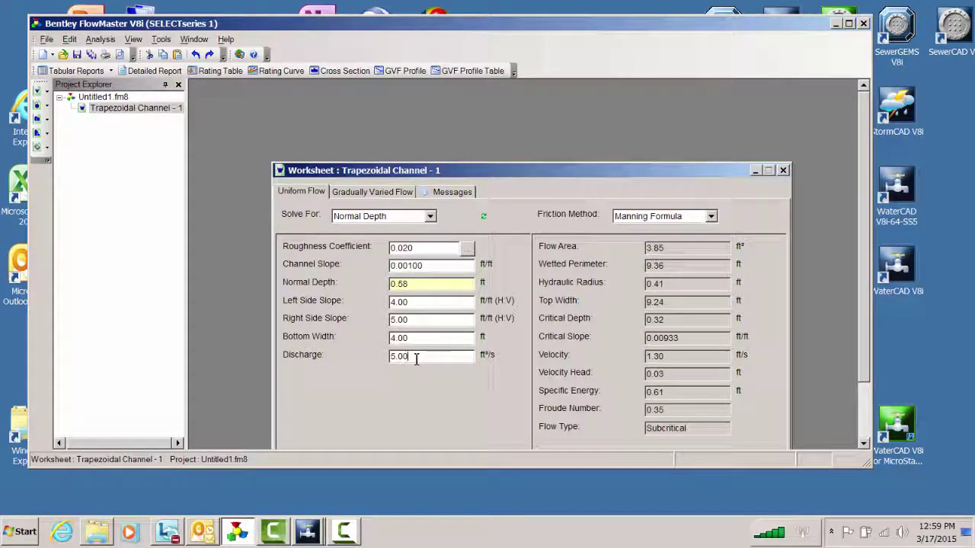
# - Set the trapezoidal channel's discharge to 25 ft³/s, recalculate, and reposition the worksheet to show it fully
pyautogui.moveTo(416, 356); pyautogui.dragTo(385, 359)
pyautogui.write('25')
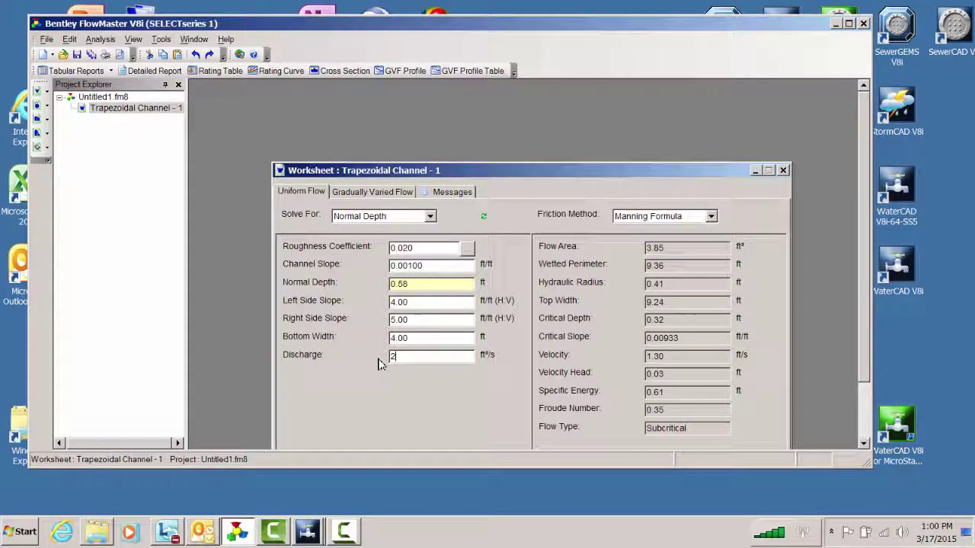
pyautogui.click(438, 344)
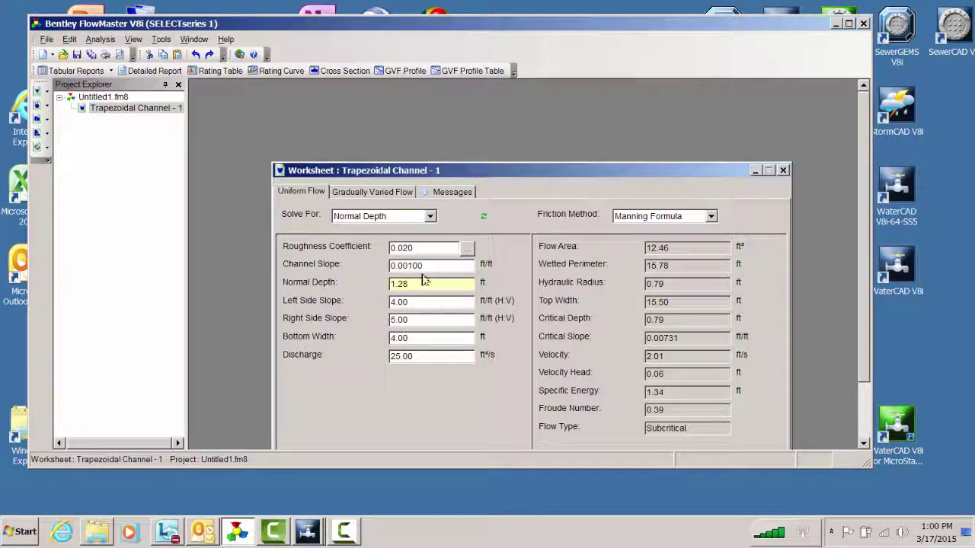
pyautogui.moveTo(514, 170); pyautogui.dragTo(505, 100)
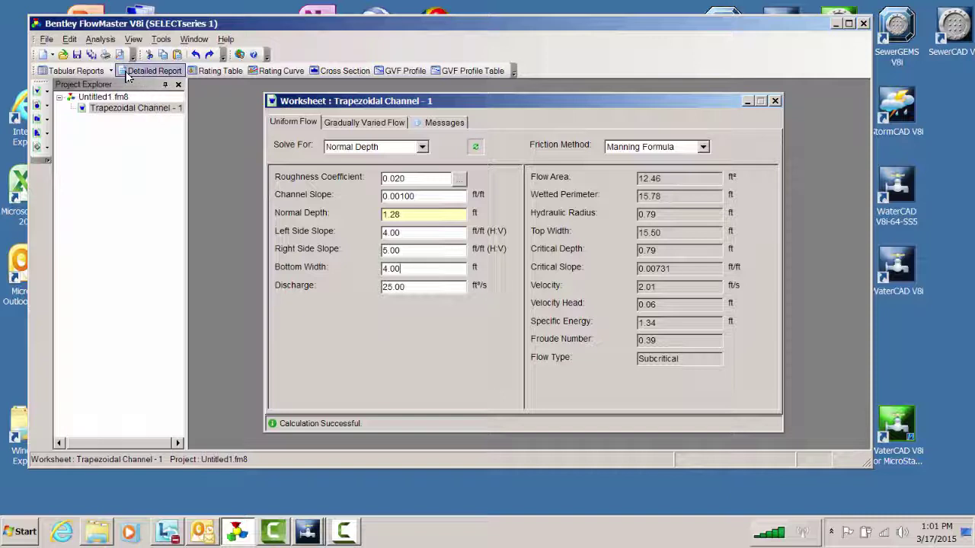
# - Create a Circular Pipe worksheet from the Pipes category and set it to solve for Normal Depth
pyautogui.click(54, 57)
pyautogui.click(64, 81)
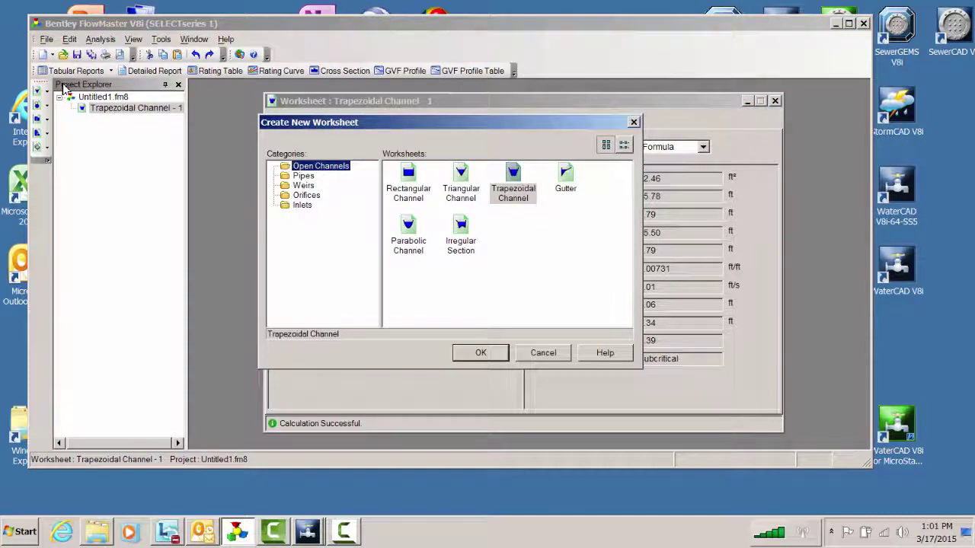
pyautogui.click(303, 176)
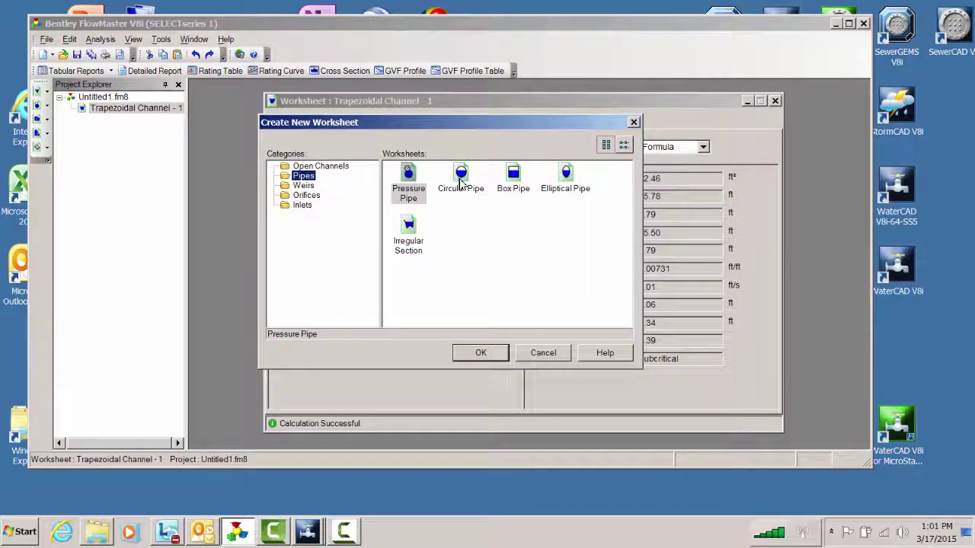
pyautogui.click(461, 183)
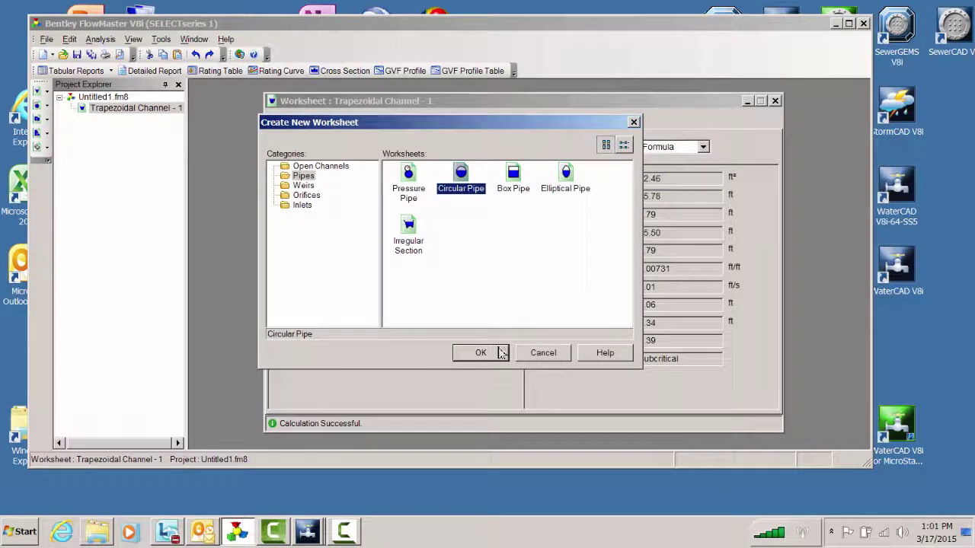
pyautogui.click(500, 353)
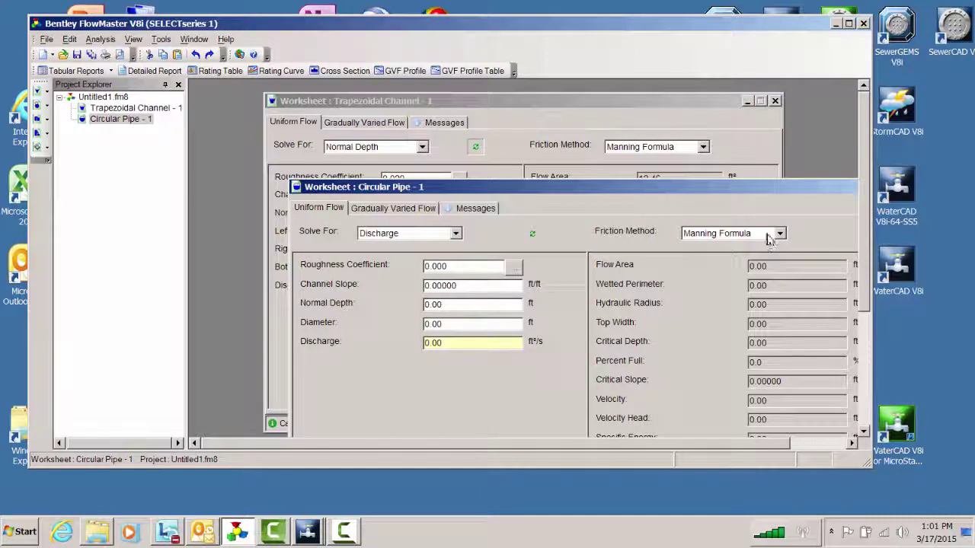
pyautogui.click(459, 237)
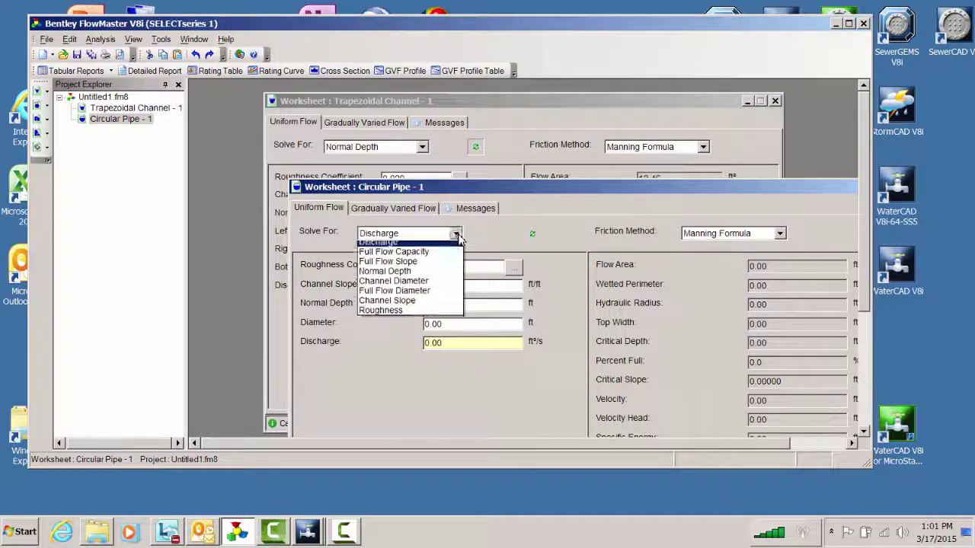
pyautogui.click(411, 276)
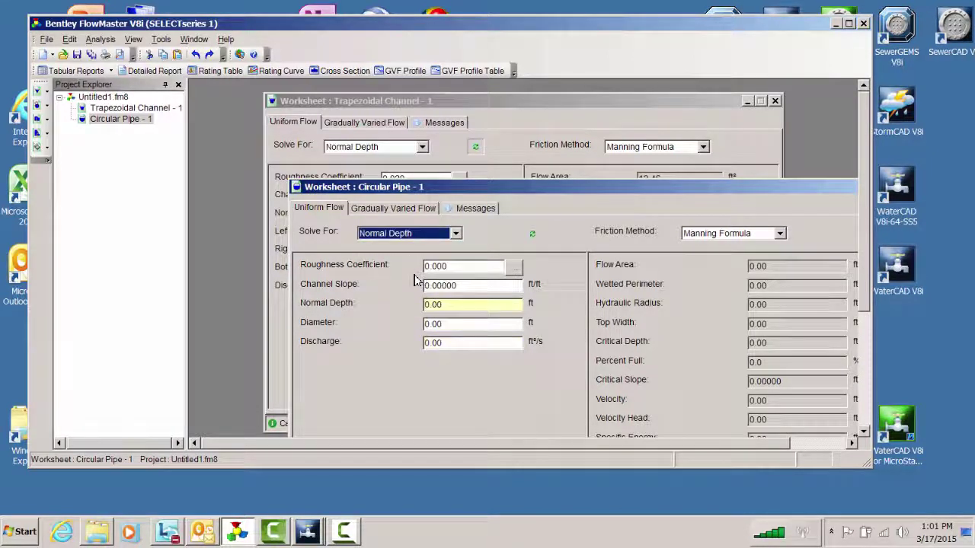
# - Set the circular pipe's channel slope to 0.01 ft/ft and its diameter to 24 ft
pyautogui.click(475, 285)
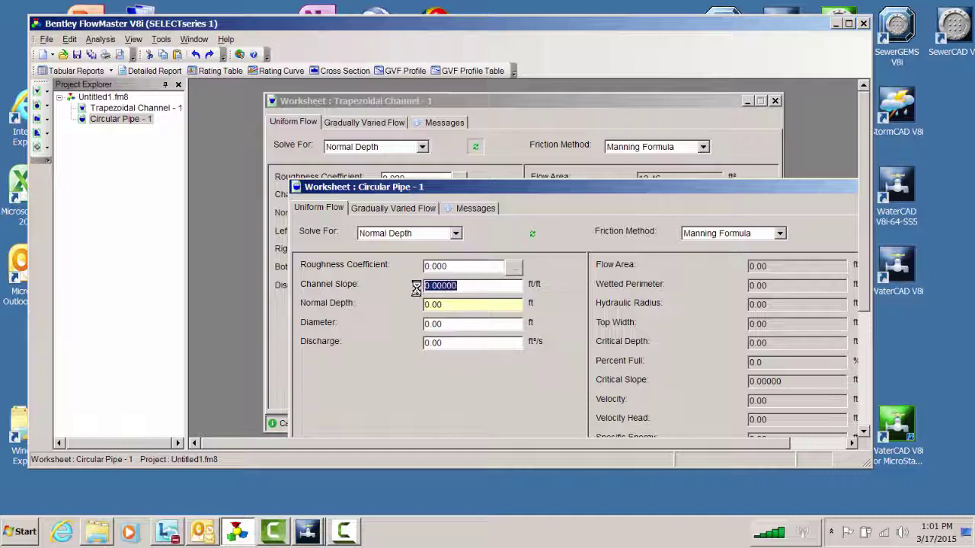
pyautogui.write('01')
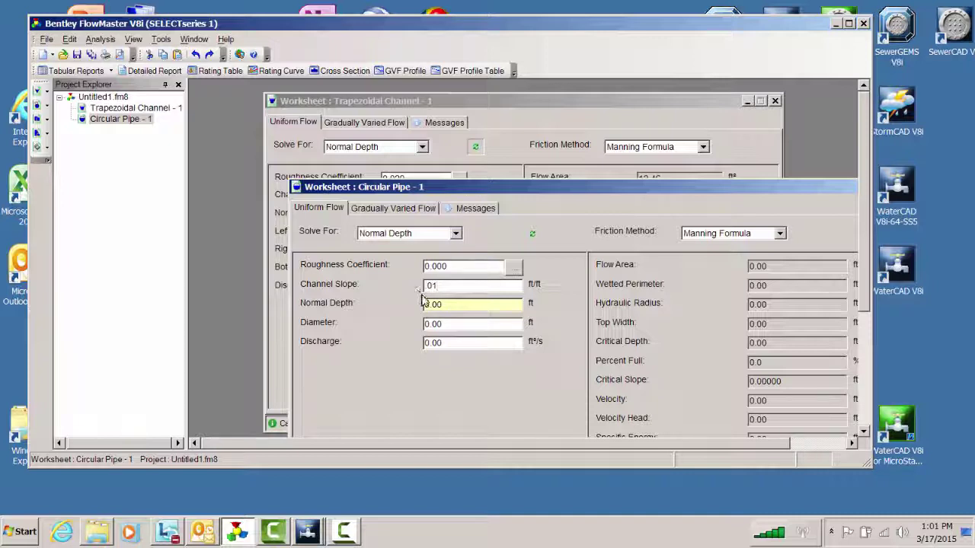
pyautogui.click(457, 324)
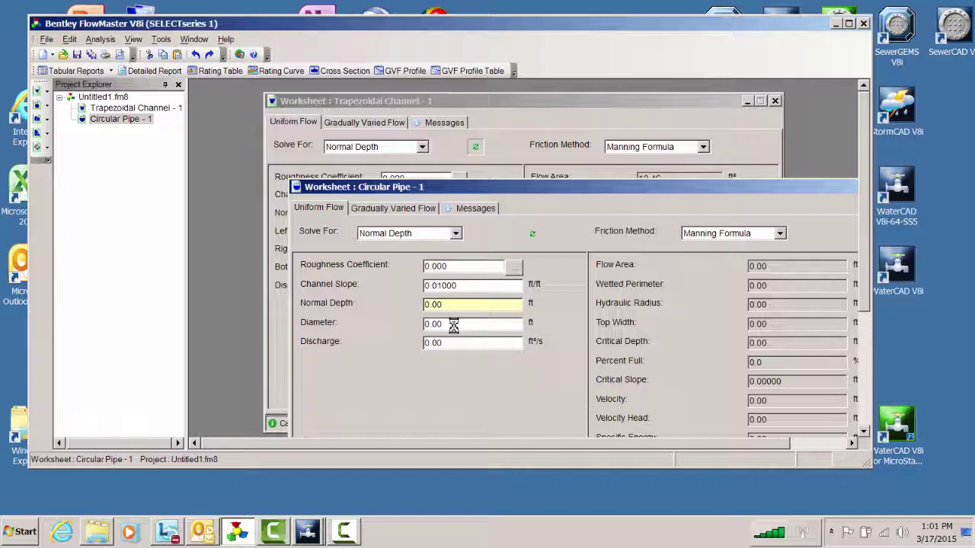
pyautogui.moveTo(457, 324); pyautogui.dragTo(423, 327)
pyautogui.write('24')
# - Set the circular pipe's discharge to 5 ft³/s and try to calculate the normal depth
pyautogui.click(449, 343)
pyautogui.moveTo(449, 342); pyautogui.dragTo(412, 348)
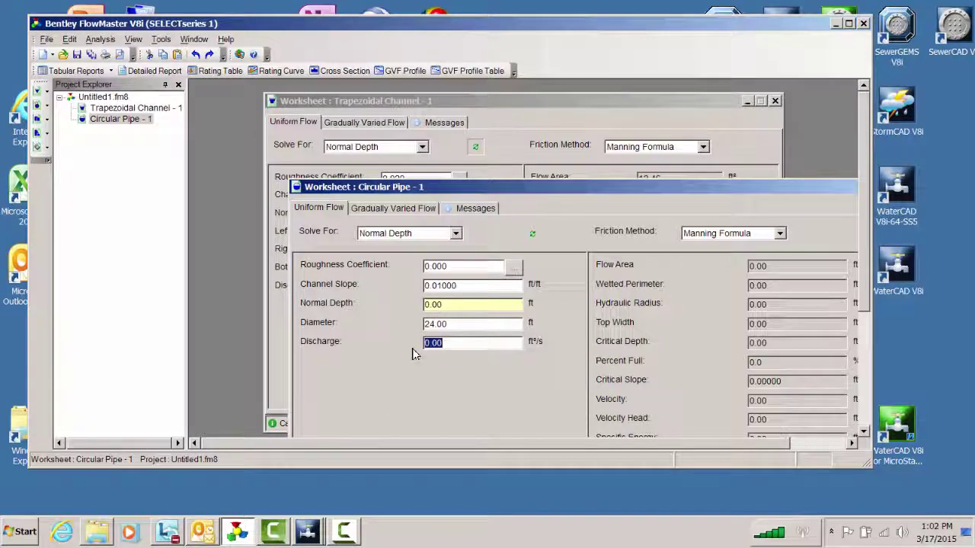
pyautogui.write('5')
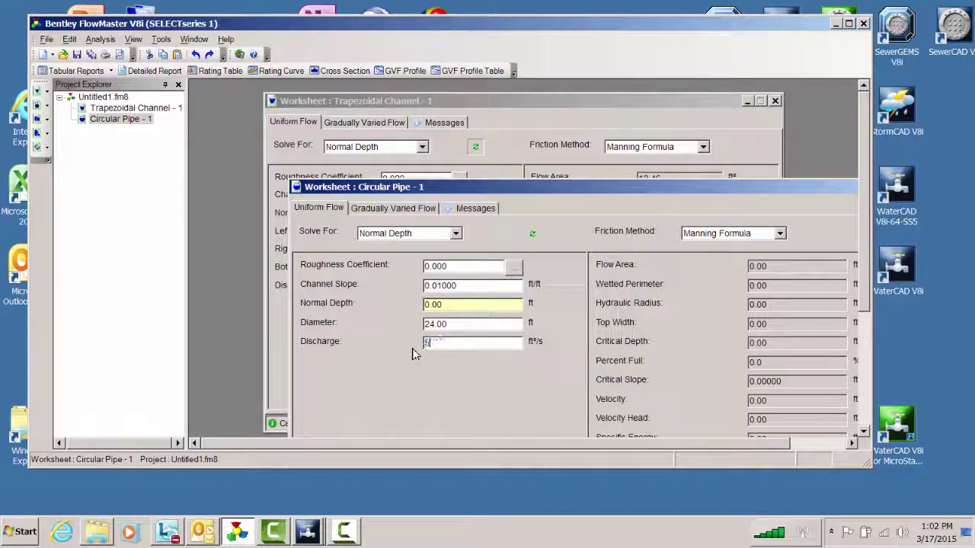
pyautogui.click(533, 236)
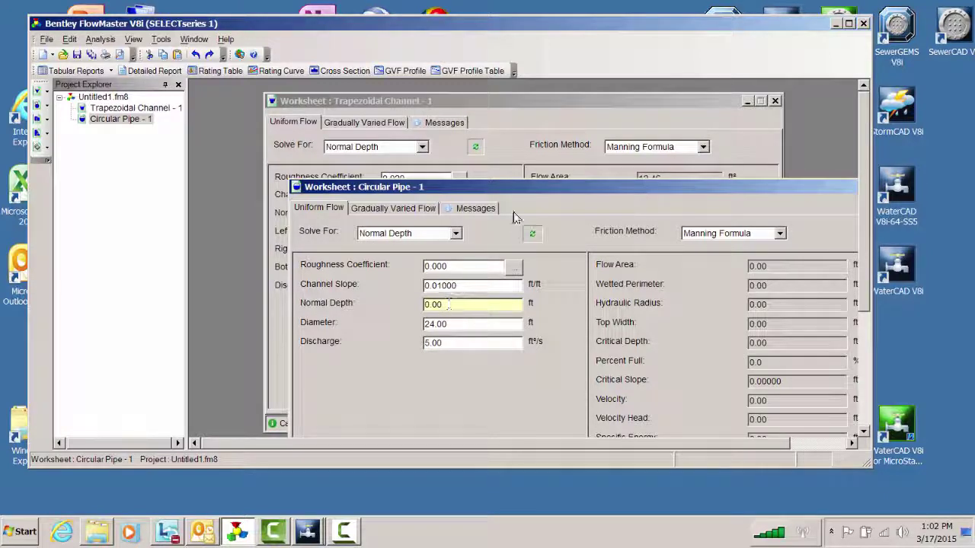
pyautogui.moveTo(549, 196); pyautogui.dragTo(502, 112)
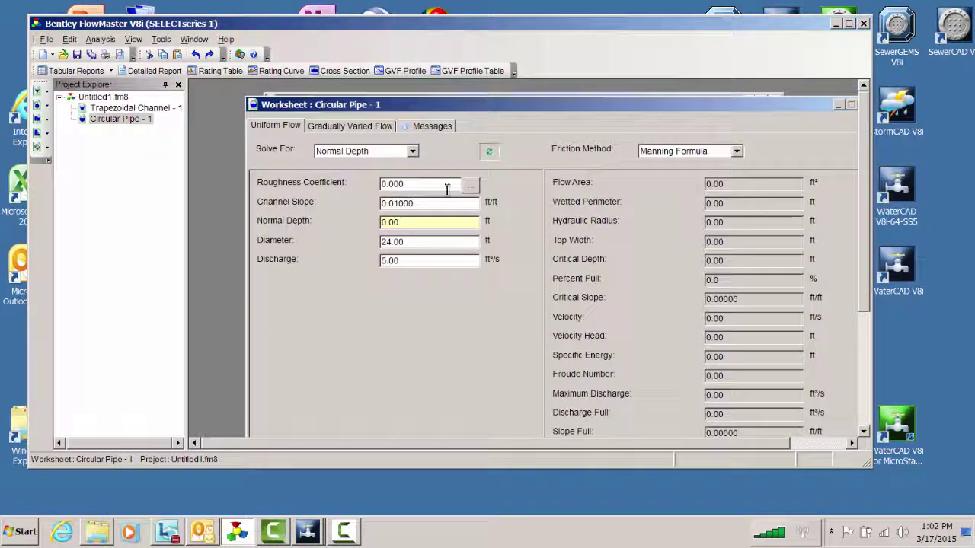
# - Set the display precision of the circular pipe's Normal Depth field to 3 decimal places
pyautogui.rightClick(488, 224)
pyautogui.click(503, 228)
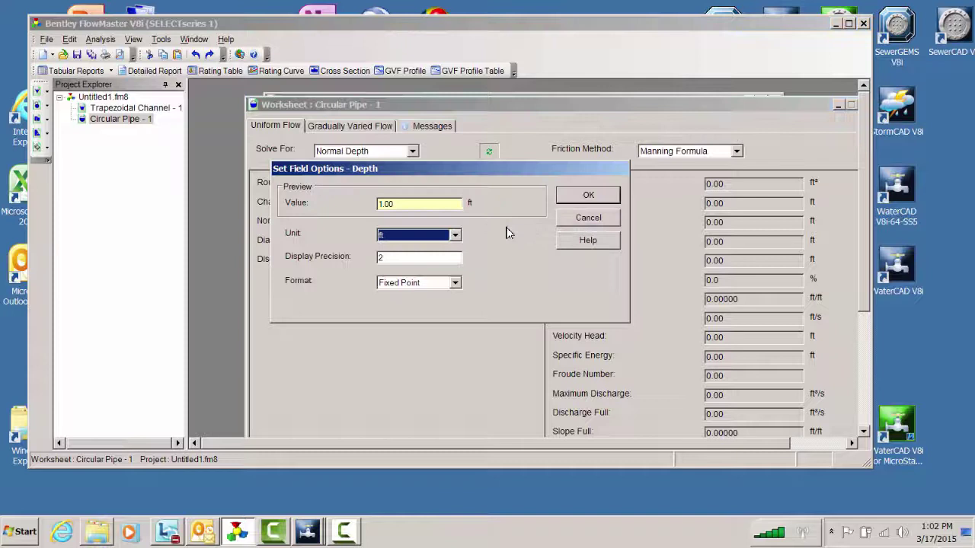
pyautogui.click(386, 258)
pyautogui.moveTo(386, 257); pyautogui.dragTo(375, 261)
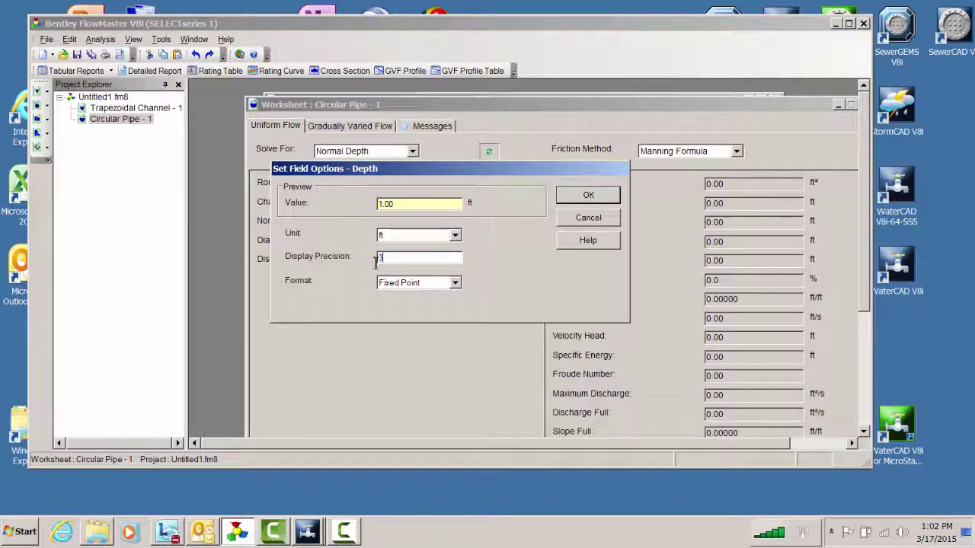
pyautogui.click(586, 195)
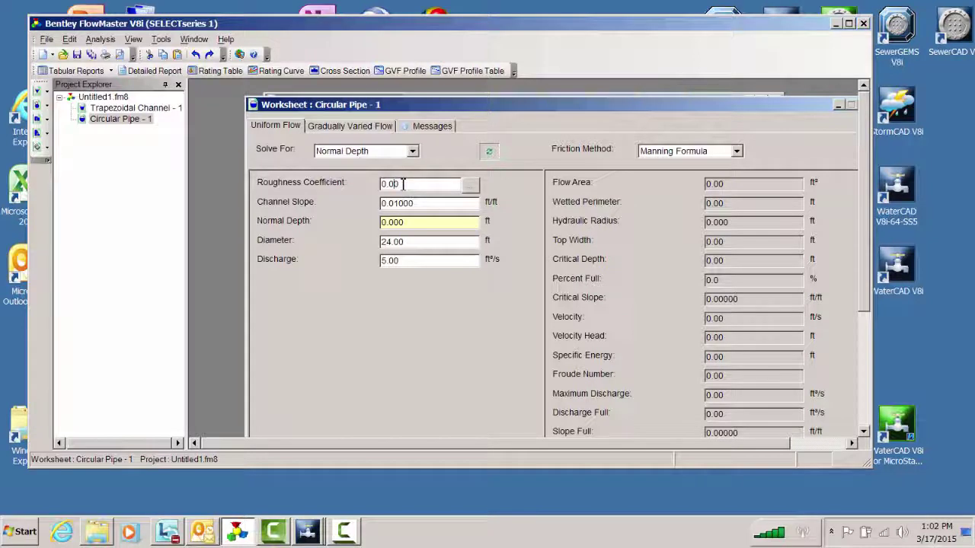
# - Solve the circular pipe with a roughness coefficient of 0.010 and switch the Normal Depth unit to inches
pyautogui.write('10')
pyautogui.click(489, 151)
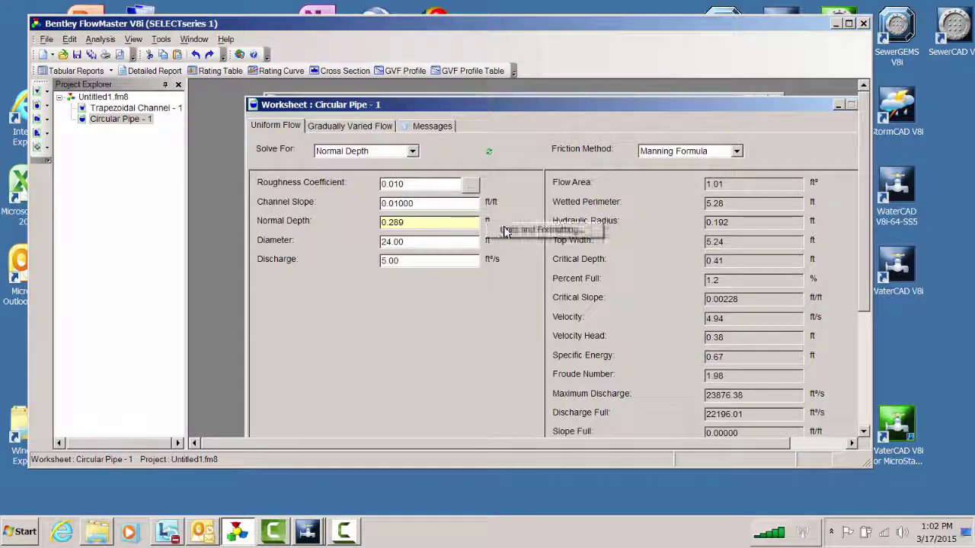
pyautogui.click(504, 231)
pyautogui.click(455, 237)
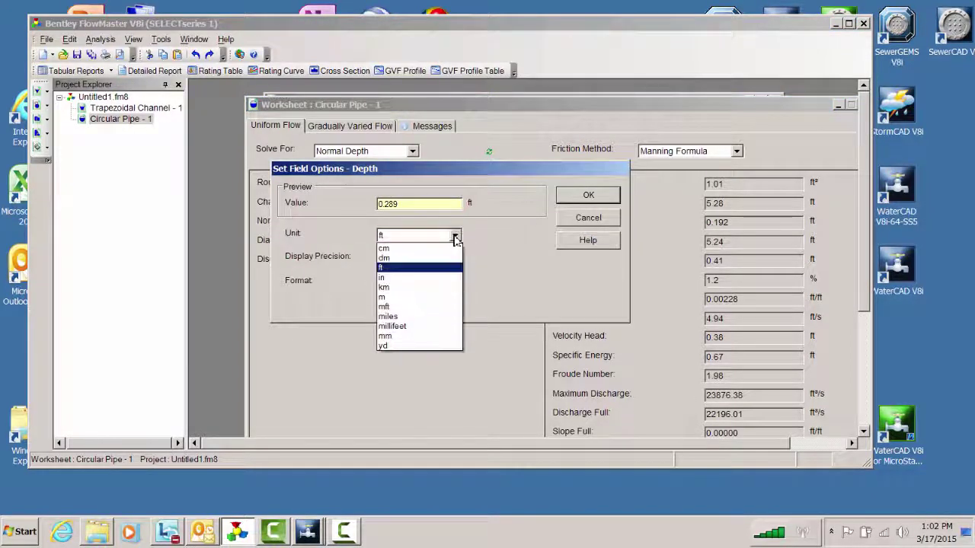
pyautogui.click(384, 277)
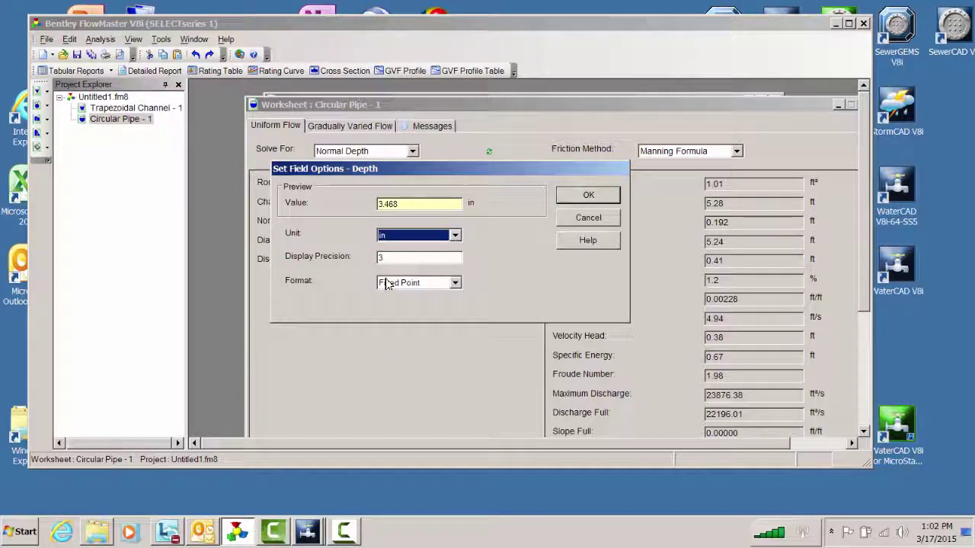
pyautogui.click(572, 198)
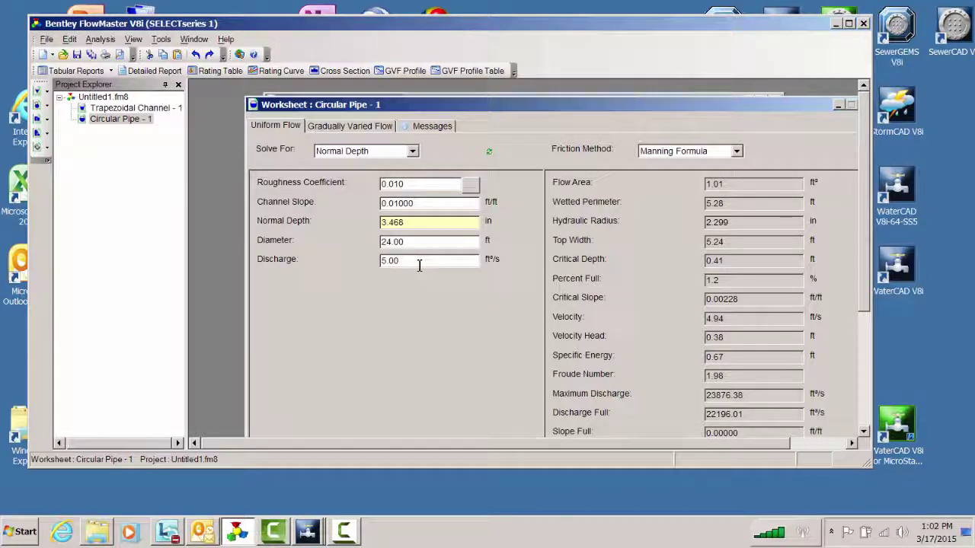
# - Set the circular pipe's discharge to 20 ft³/s and enlarge the program window to show the remaining results
pyautogui.moveTo(417, 264); pyautogui.dragTo(364, 263)
pyautogui.write('20.00')
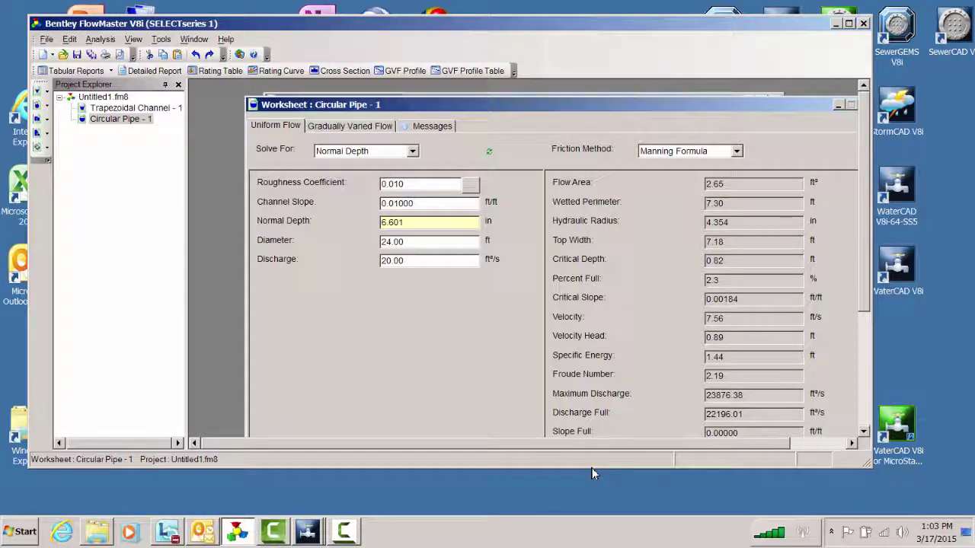
pyautogui.moveTo(591, 467); pyautogui.dragTo(608, 495)
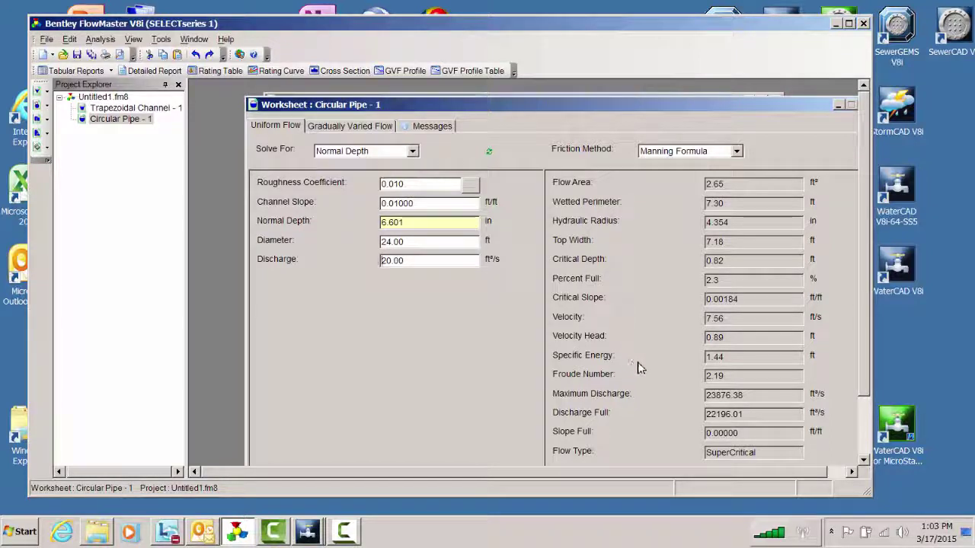
pyautogui.moveTo(866, 323); pyautogui.dragTo(865, 368)
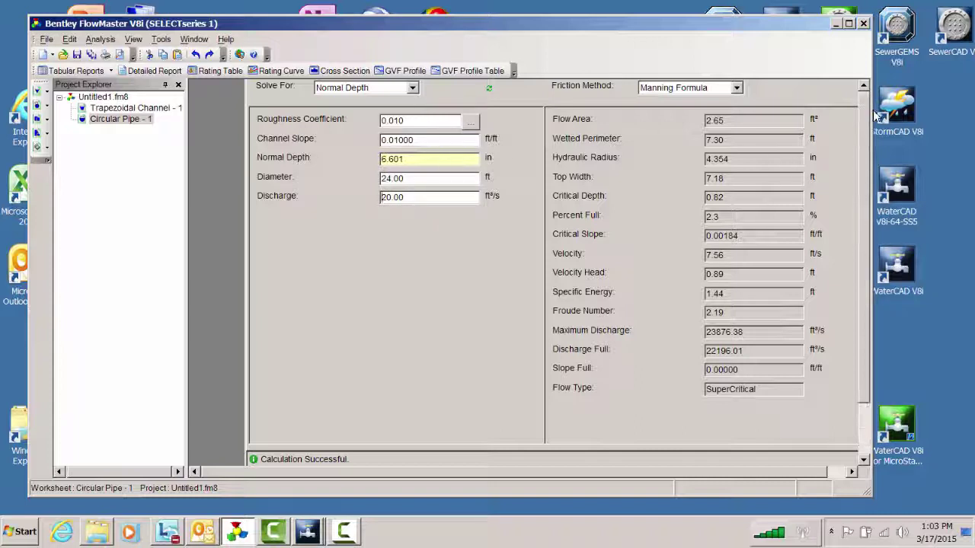
# - Set the circular pipe worksheet to solve for Discharge instead of Normal Depth
pyautogui.scroll(2, 876, 114)
pyautogui.click(412, 141)
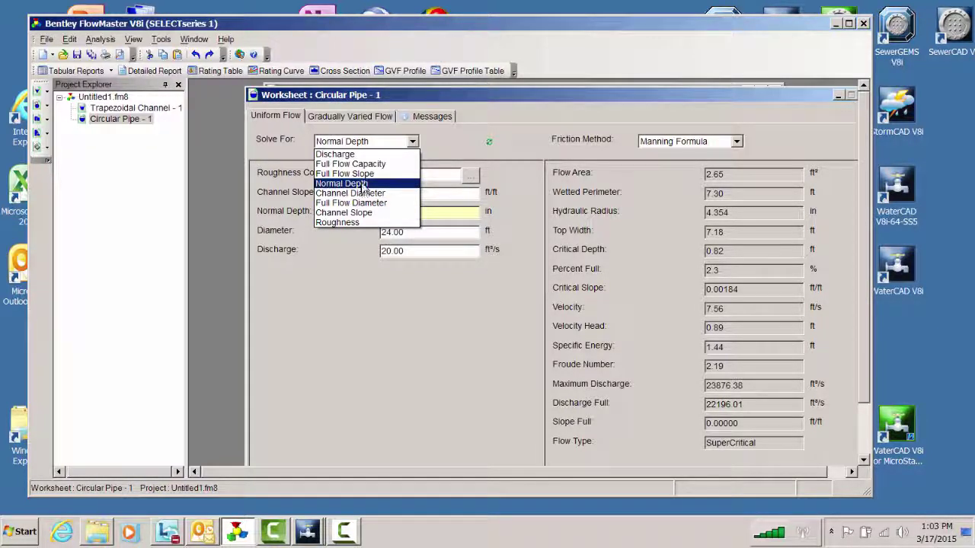
pyautogui.click(352, 156)
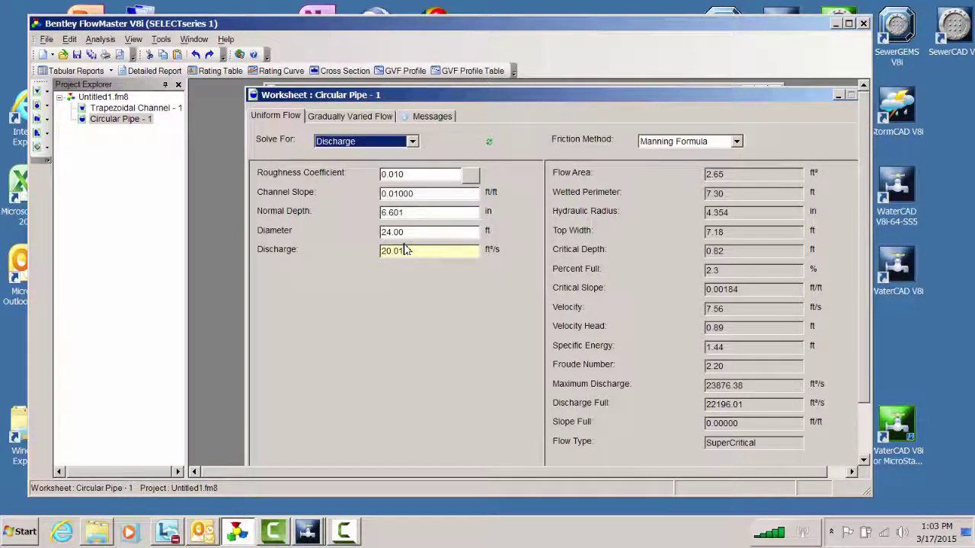
# - View the circular pipe's cross section, including for Full Flow Capacity, with the default report title and scale, and close it
pyautogui.click(347, 71)
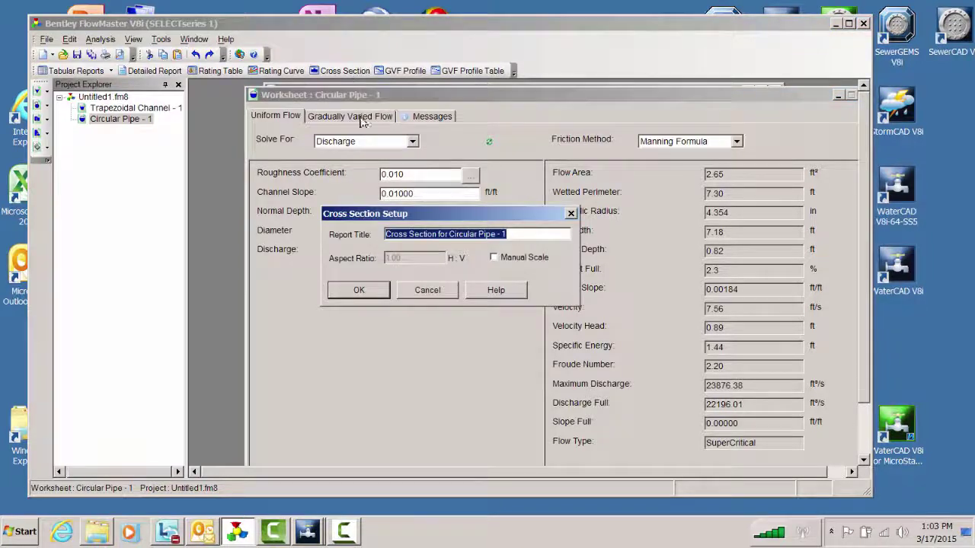
pyautogui.click(358, 289)
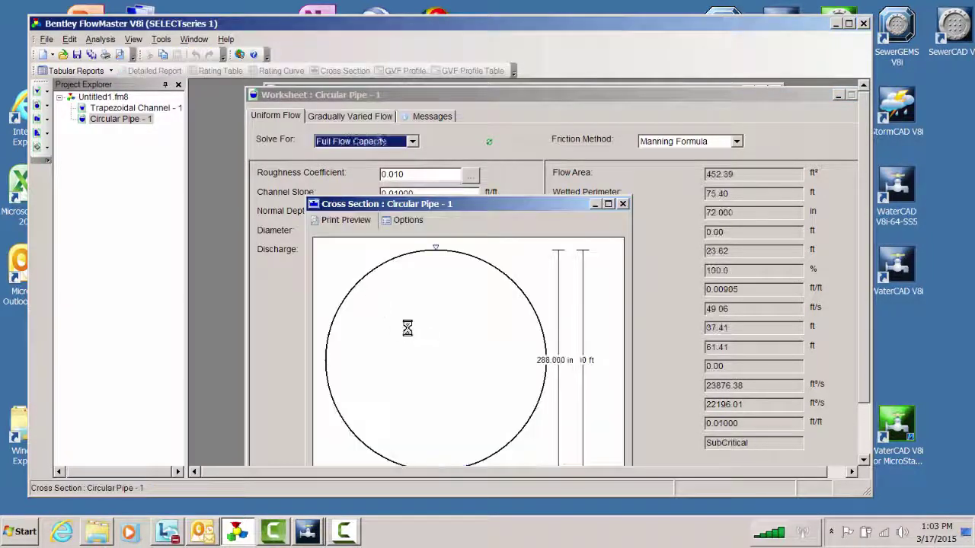
pyautogui.moveTo(562, 204); pyautogui.dragTo(564, 138)
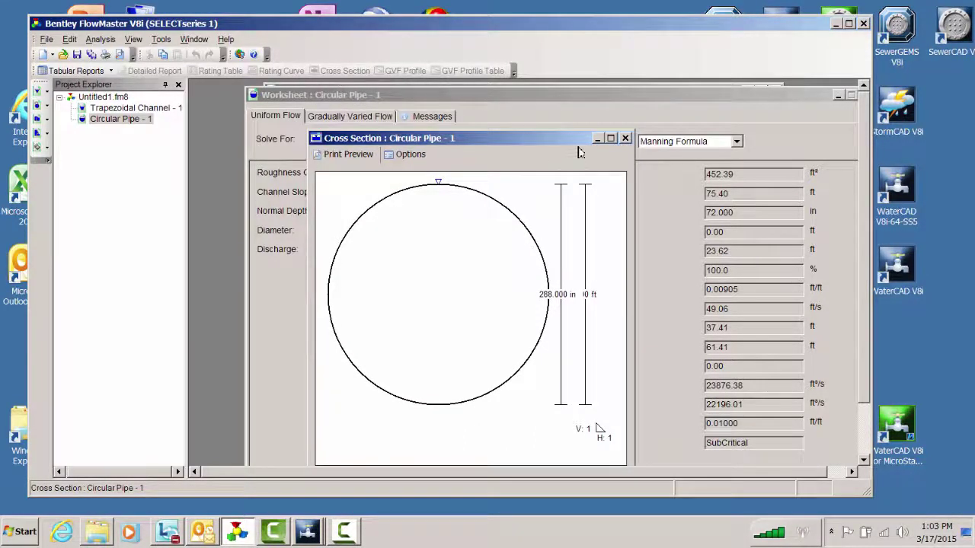
pyautogui.click(625, 139)
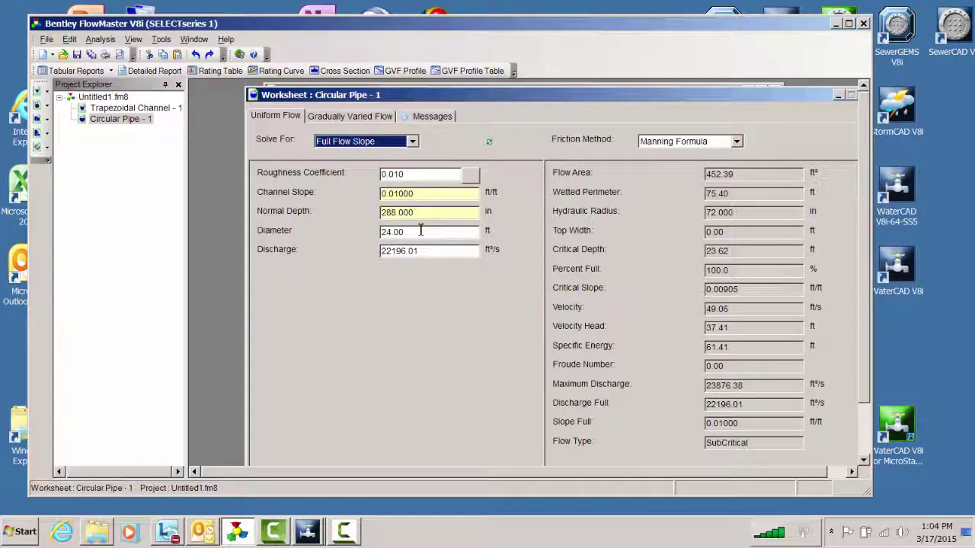
# - Change the circular pipe's Diameter unit to inches and set the diameter to 24 in
pyautogui.rightClick(491, 239)
pyautogui.click(524, 241)
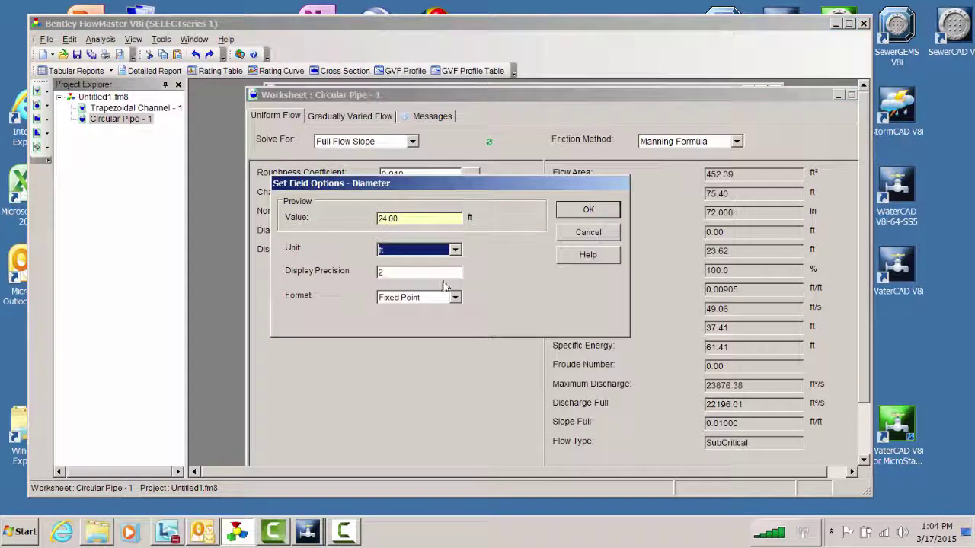
pyautogui.click(454, 250)
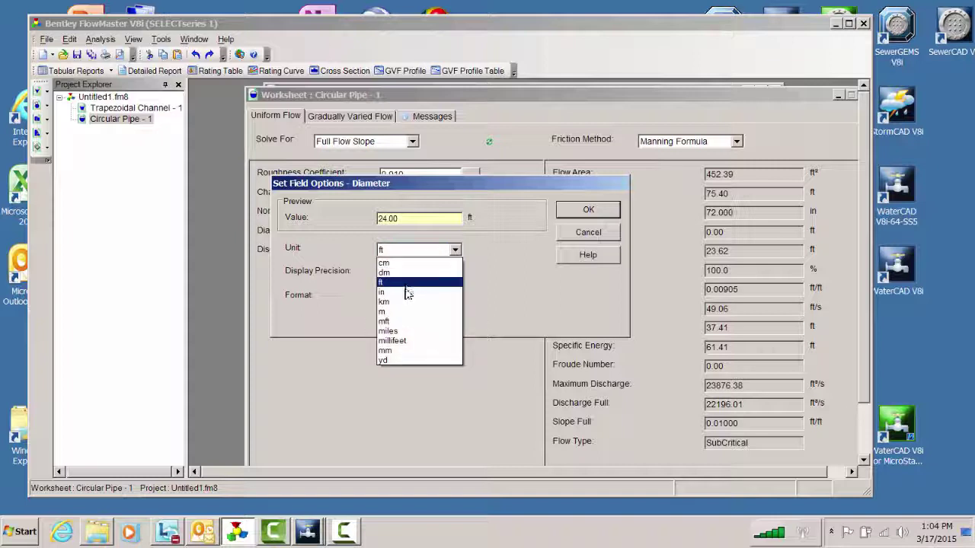
pyautogui.click(407, 293)
pyautogui.click(587, 210)
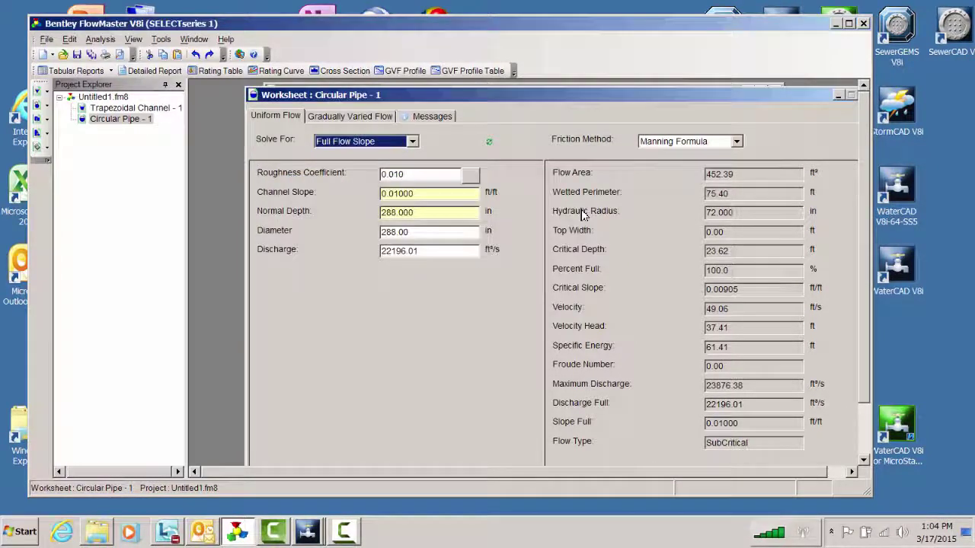
pyautogui.click(414, 234)
pyautogui.moveTo(411, 233); pyautogui.dragTo(374, 236)
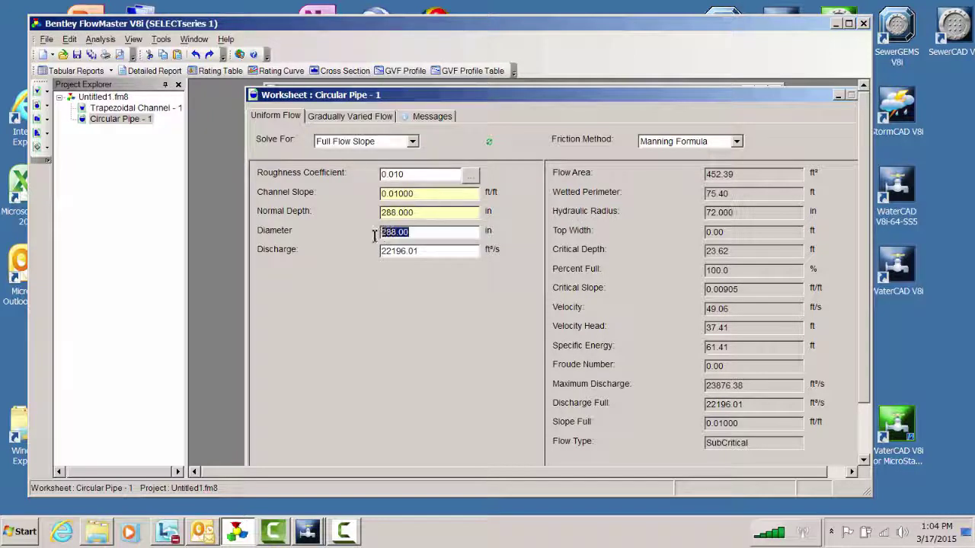
pyautogui.write('24')
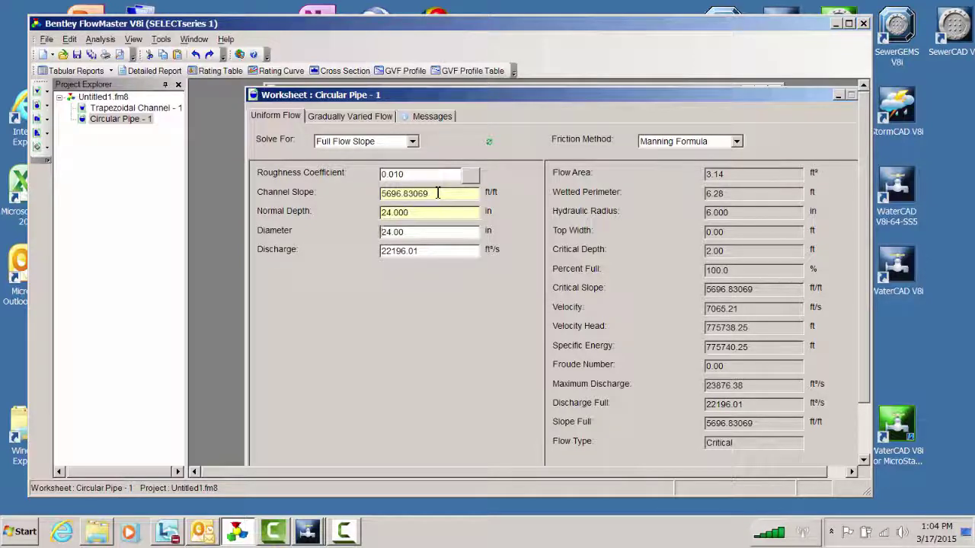
# - Return the circular pipe worksheet to solving for Normal Depth and set the channel slope to 0.01 ft/ft
pyautogui.click(412, 141)
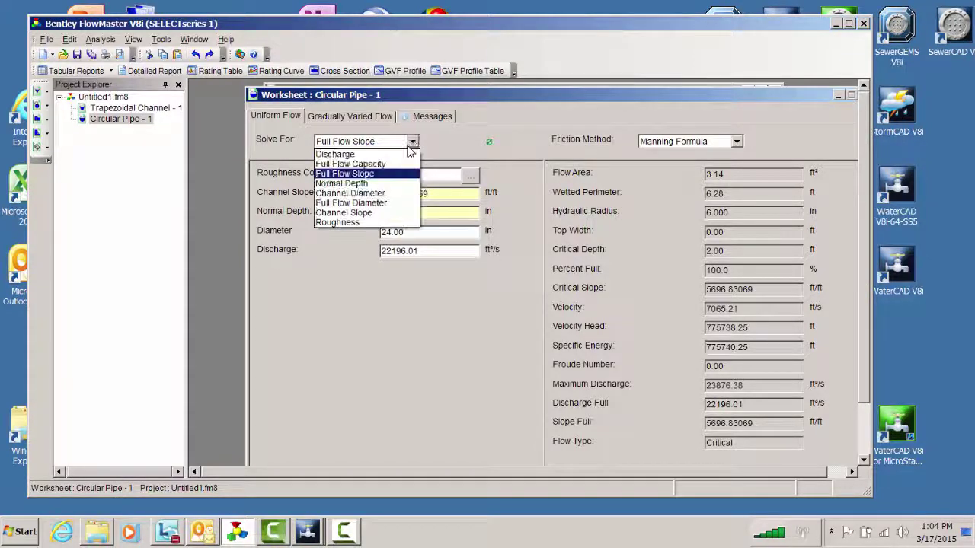
pyautogui.click(354, 183)
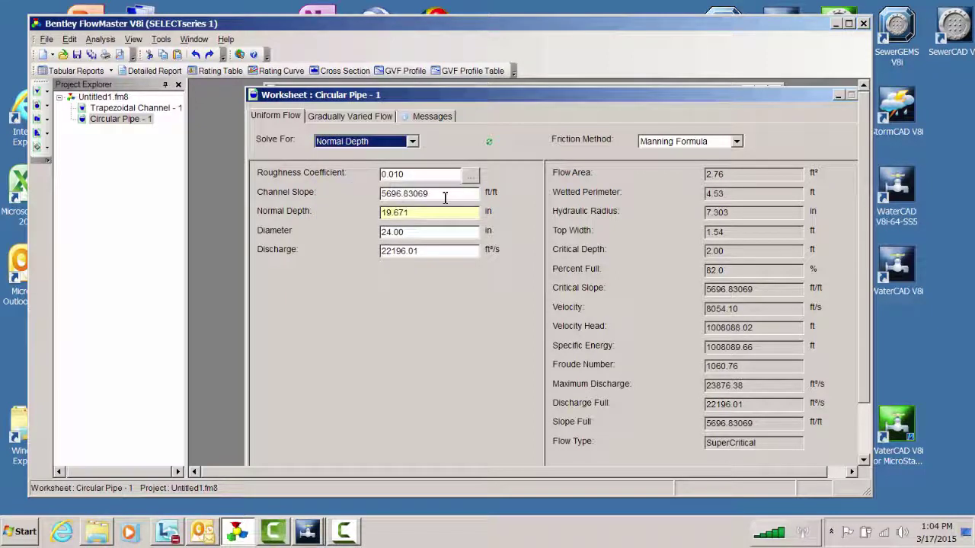
pyautogui.moveTo(445, 197); pyautogui.dragTo(373, 200)
pyautogui.write('.01')
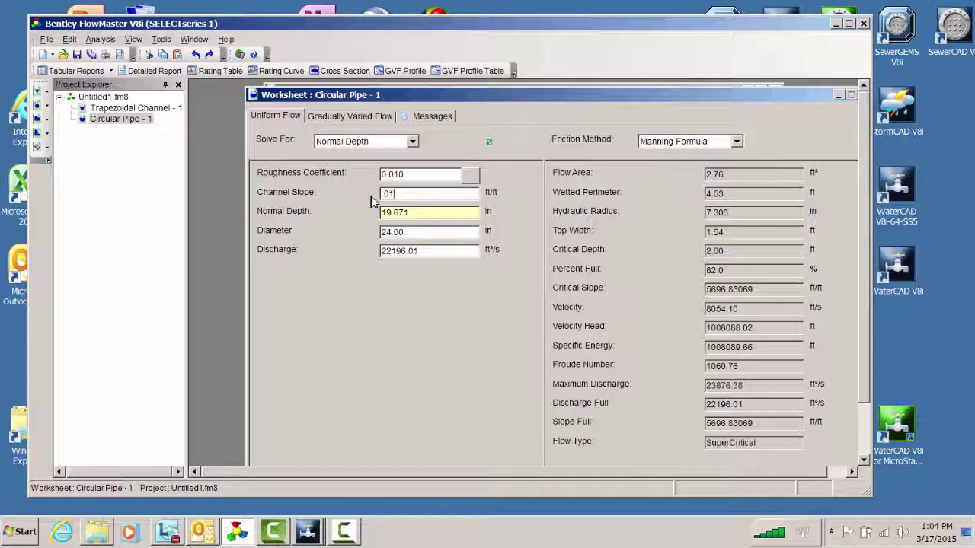
pyautogui.press('Return')
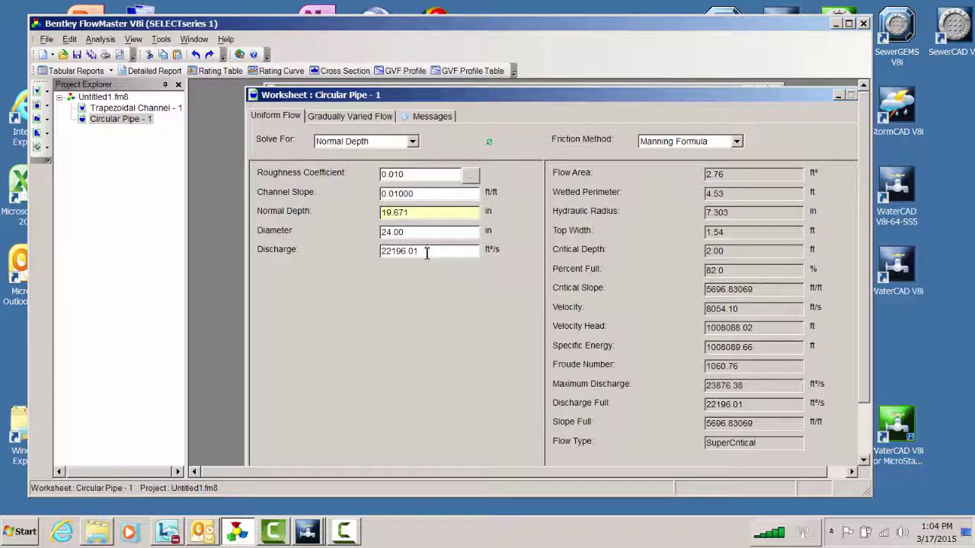
# - Set the circular pipe's discharge to 25 ft³/s and recalculate the normal depth
pyautogui.moveTo(414, 252); pyautogui.dragTo(367, 255)
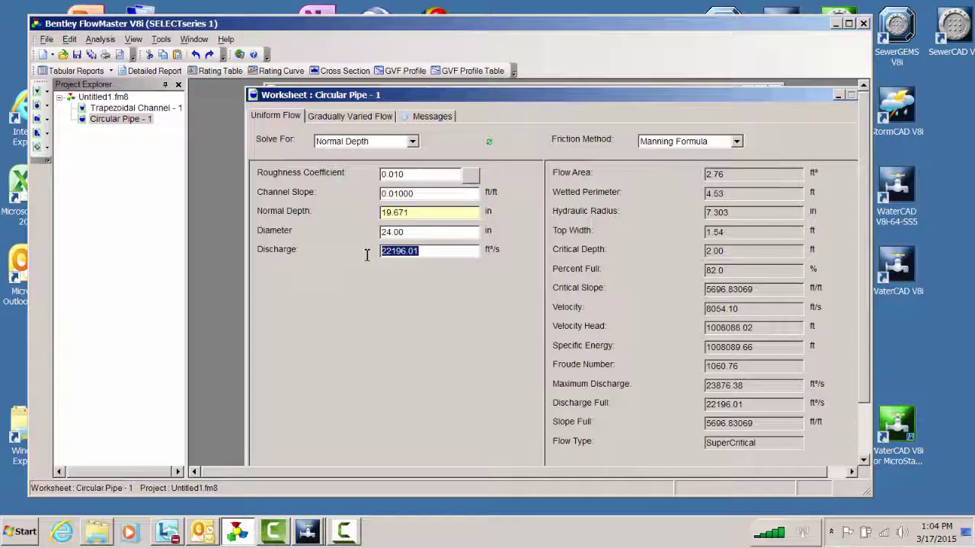
pyautogui.write('25')
pyautogui.press('Return')
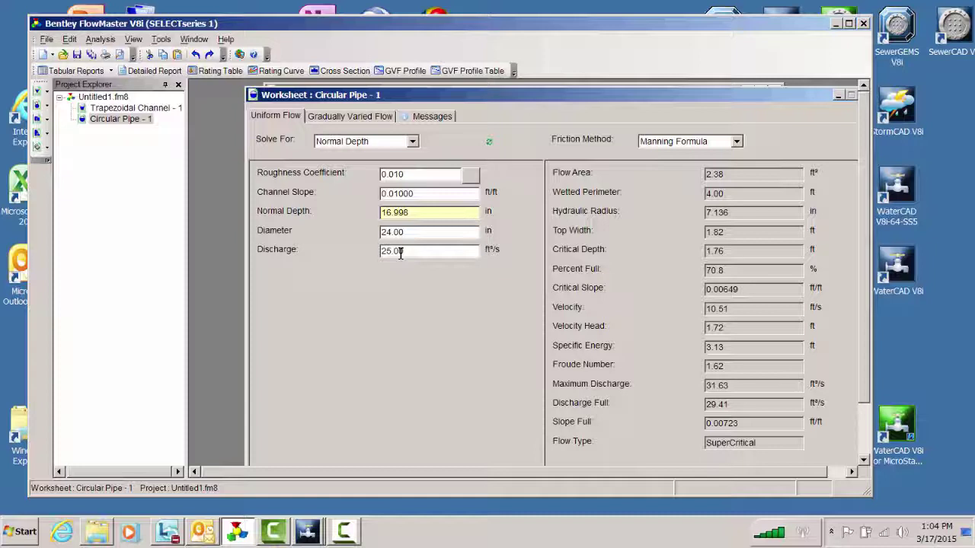
# - Check the water level in the 24 in pipe's cross section, using the default report settings, and close the drawing
pyautogui.click(338, 71)
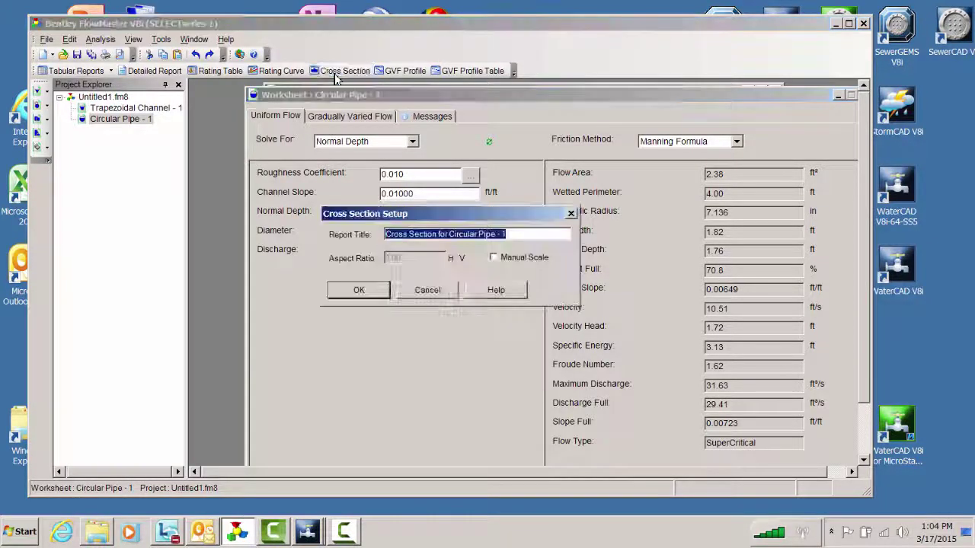
pyautogui.click(359, 289)
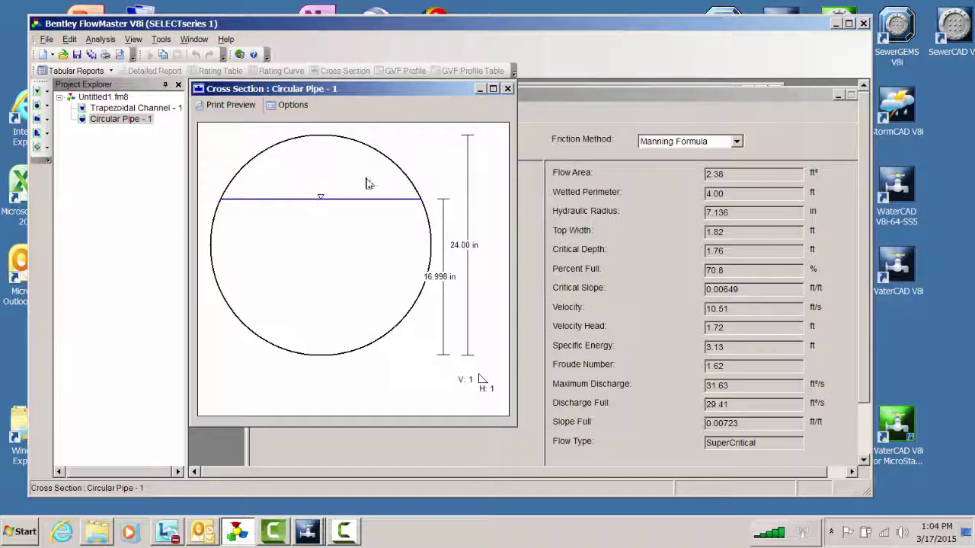
pyautogui.click(508, 88)
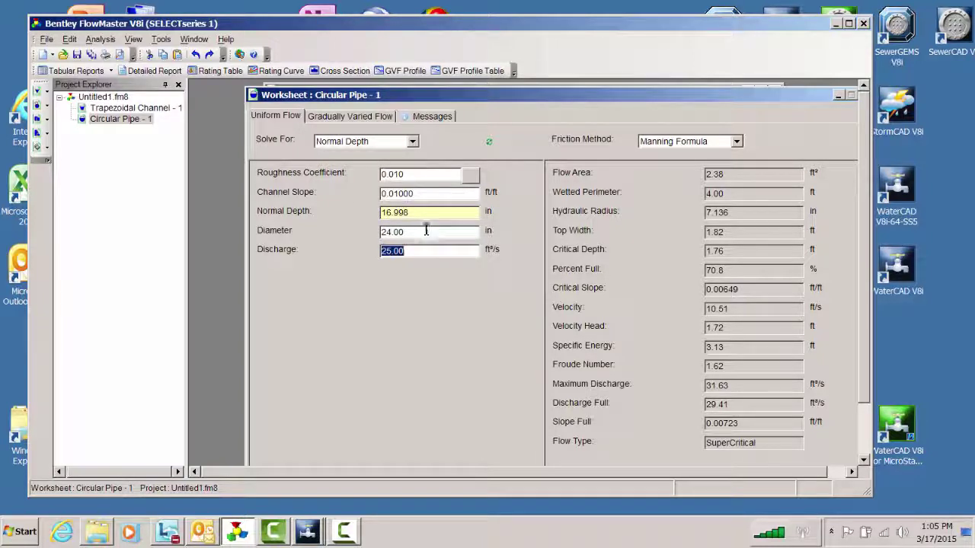
# - Set the display precision of the circular pipe's Normal Depth field to 1 decimal place
pyautogui.rightClick(490, 213)
pyautogui.click(518, 221)
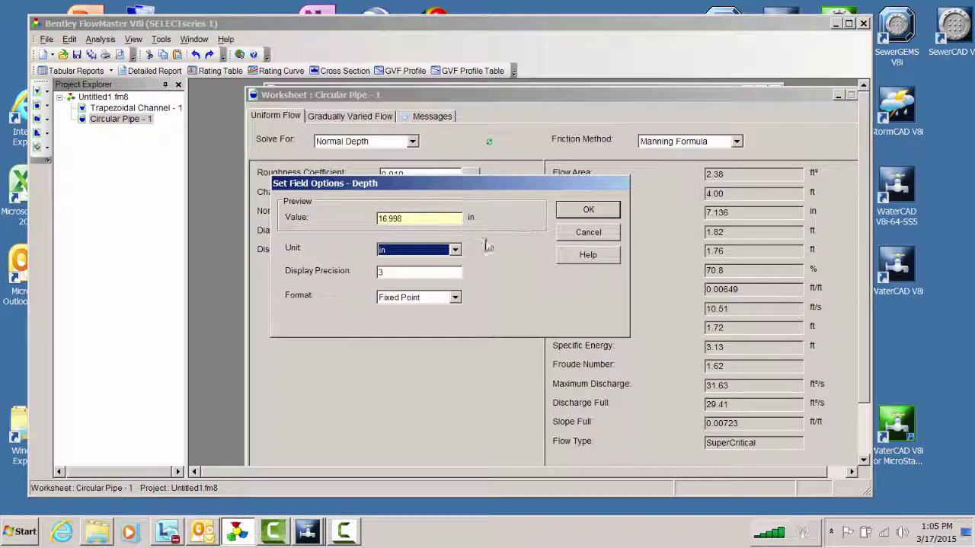
pyautogui.click(390, 272)
pyautogui.moveTo(390, 272); pyautogui.dragTo(378, 278)
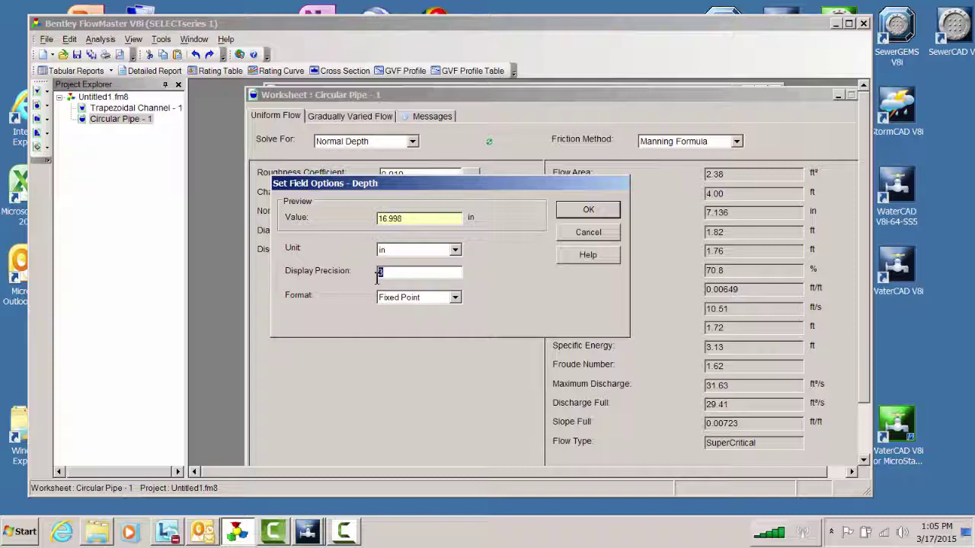
pyautogui.click(562, 213)
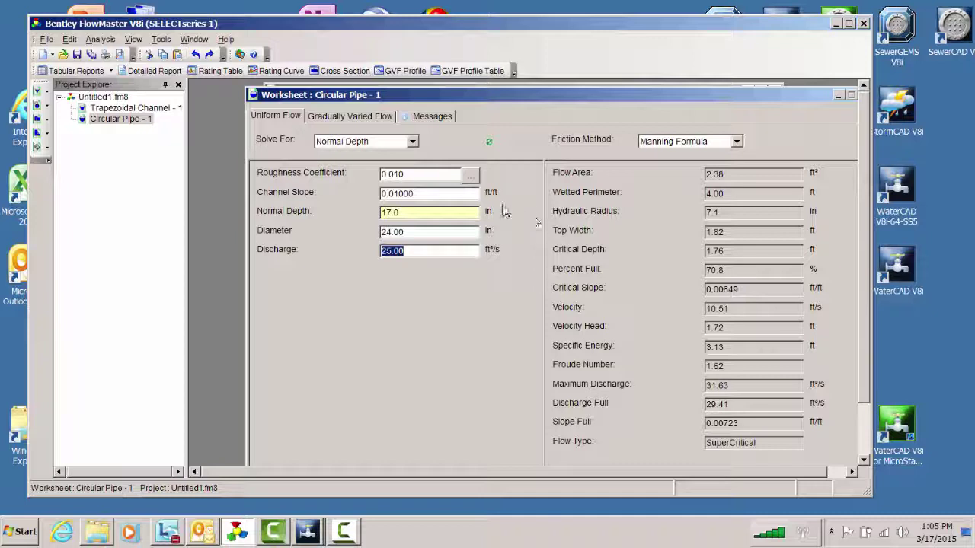
# - Create a new Pressure Pipe worksheet from the Pipes category
pyautogui.click(52, 55)
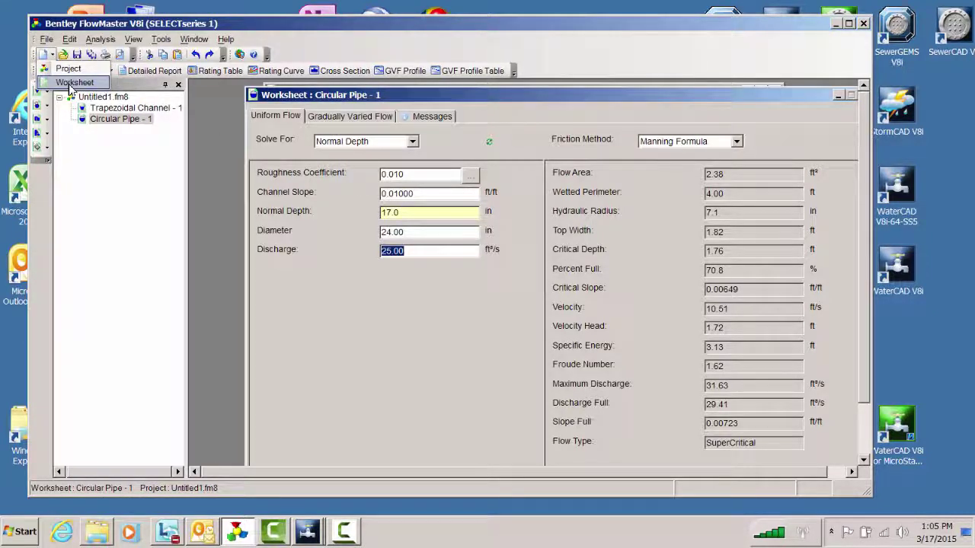
pyautogui.click(73, 82)
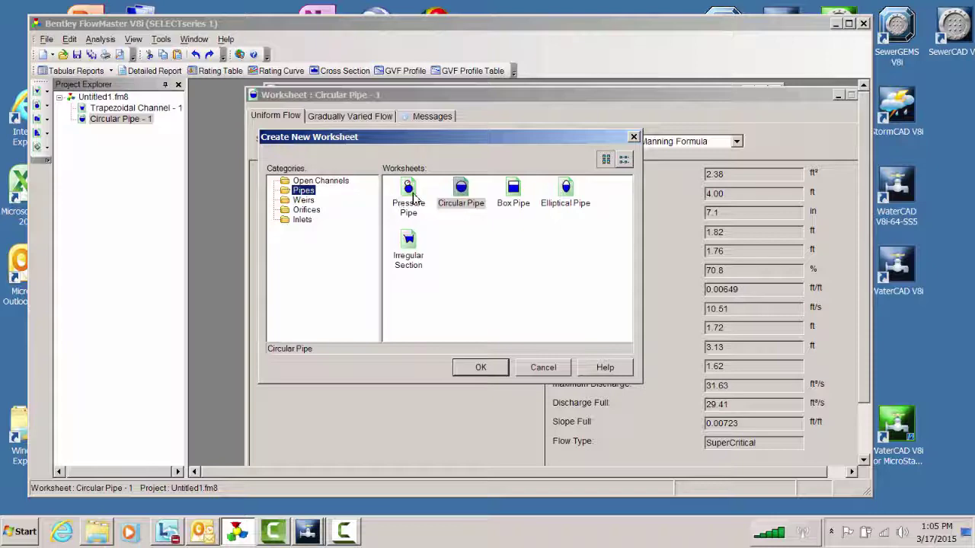
pyautogui.click(412, 192)
pyautogui.click(474, 367)
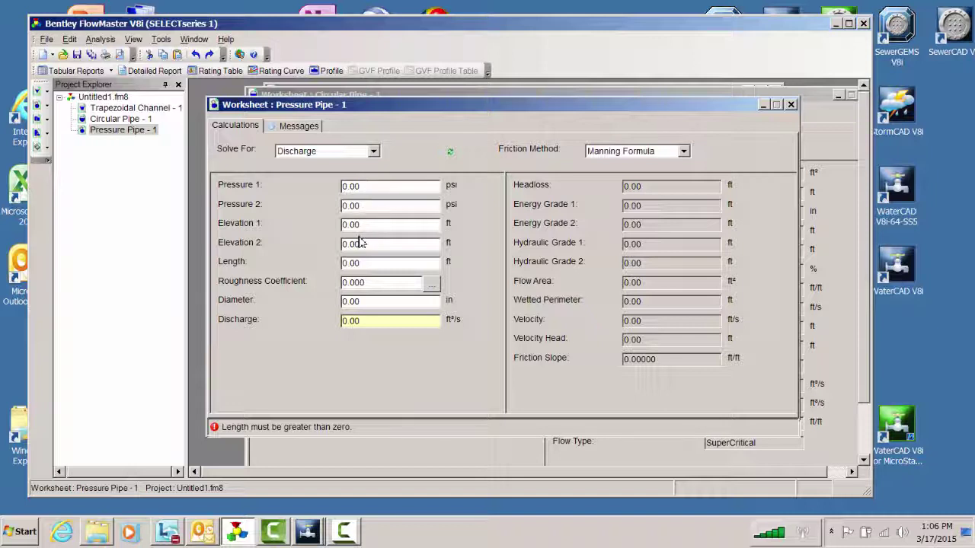
# - Set the pressure pipe's Pressure 1 to 60 psi, Pressure 2 to 20 psi and length to 5000 ft
pyautogui.click(343, 188)
pyautogui.write('5')
pyautogui.write('0')
pyautogui.click(374, 207)
pyautogui.write('20')
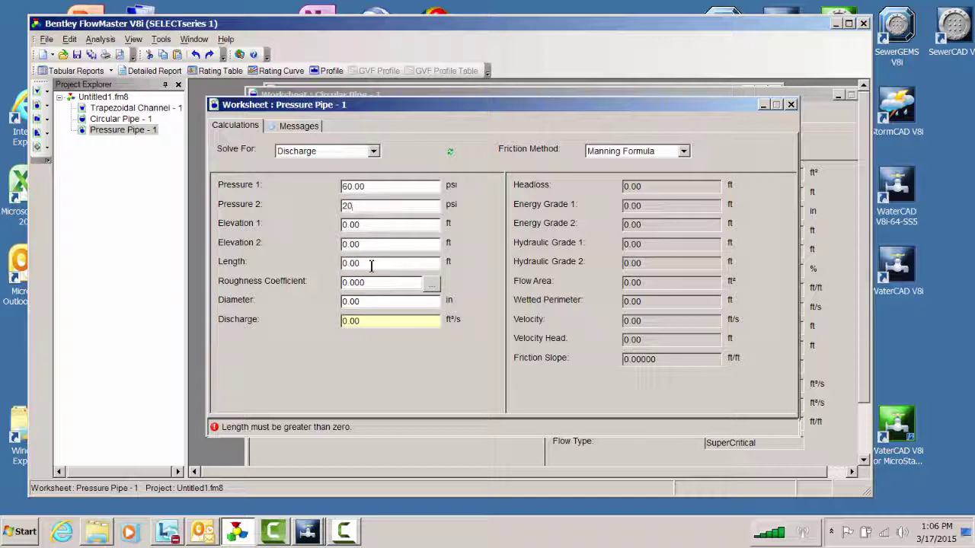
pyautogui.moveTo(371, 265); pyautogui.dragTo(342, 265)
pyautogui.write('5000')
# - Switch the pressure pipe's friction method to the Hazen-Williams Formula, with a roughness coefficient of 100 and a diameter of 12 in
pyautogui.click(683, 152)
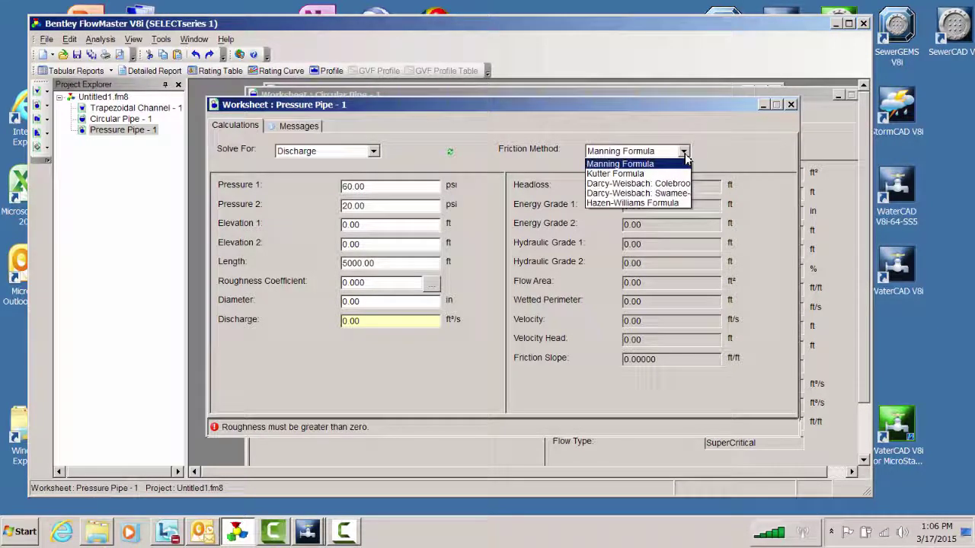
pyautogui.click(646, 203)
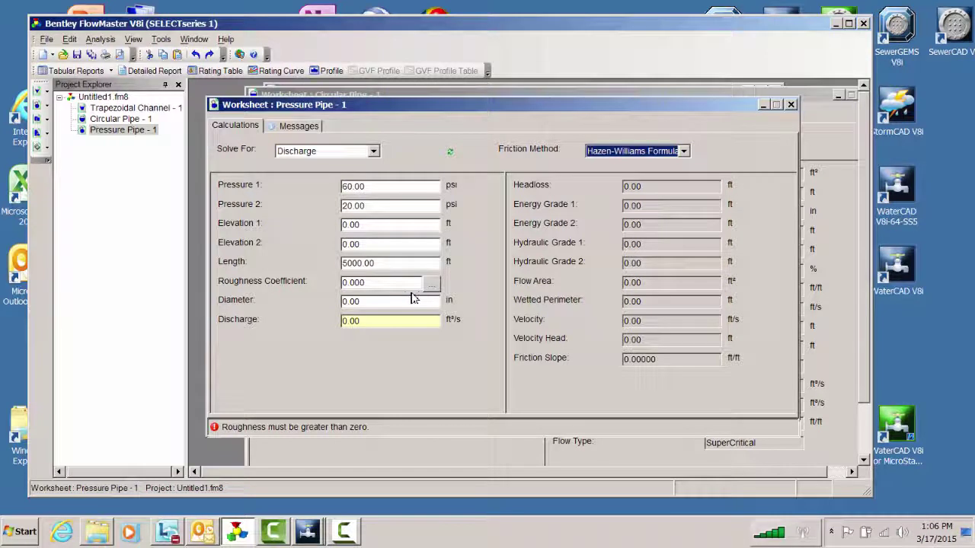
pyautogui.moveTo(374, 283); pyautogui.dragTo(333, 285)
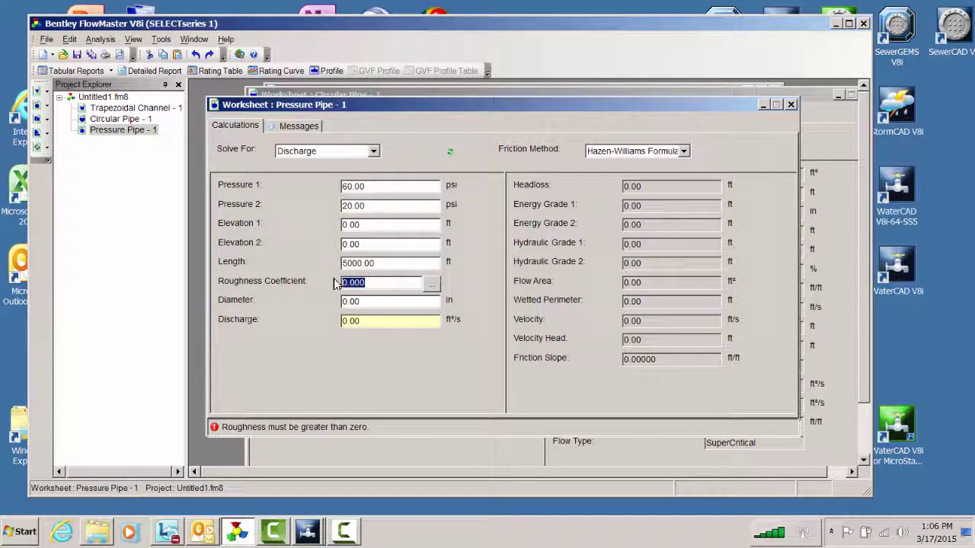
pyautogui.write('100')
pyautogui.moveTo(368, 303); pyautogui.dragTo(338, 310)
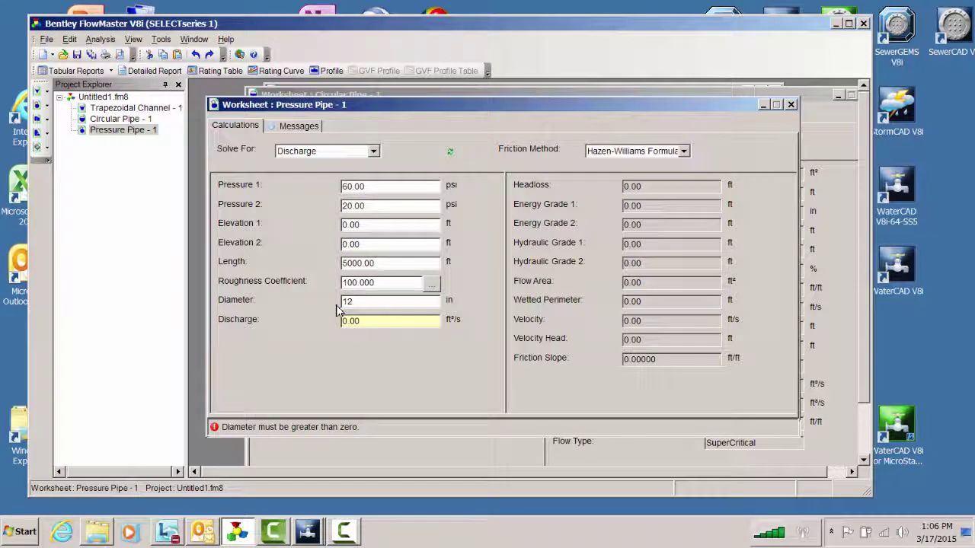
pyautogui.press('Return')
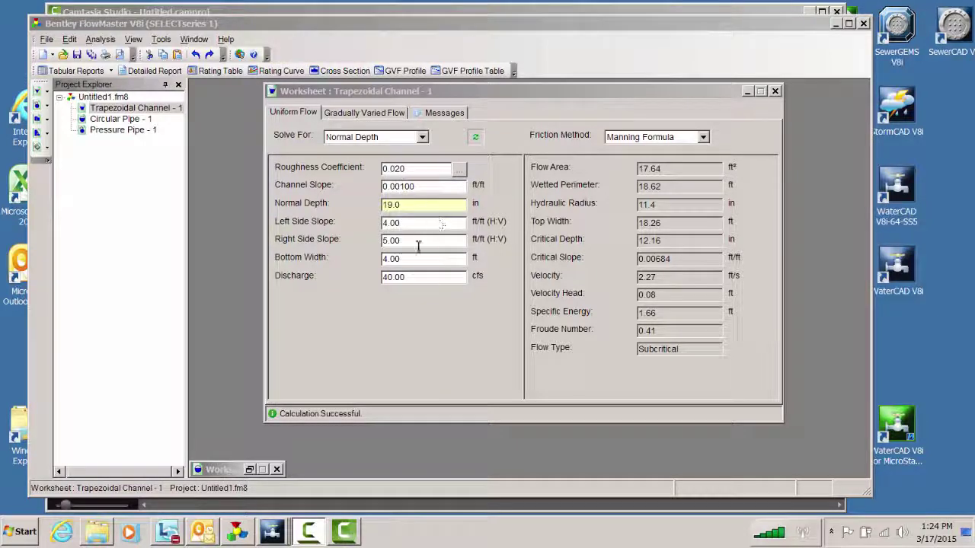
# - Try a discharge of 60 cfs in the trapezoidal channel worksheet and restore it to 40 cfs
pyautogui.click(412, 279)
pyautogui.moveTo(412, 279); pyautogui.dragTo(385, 283)
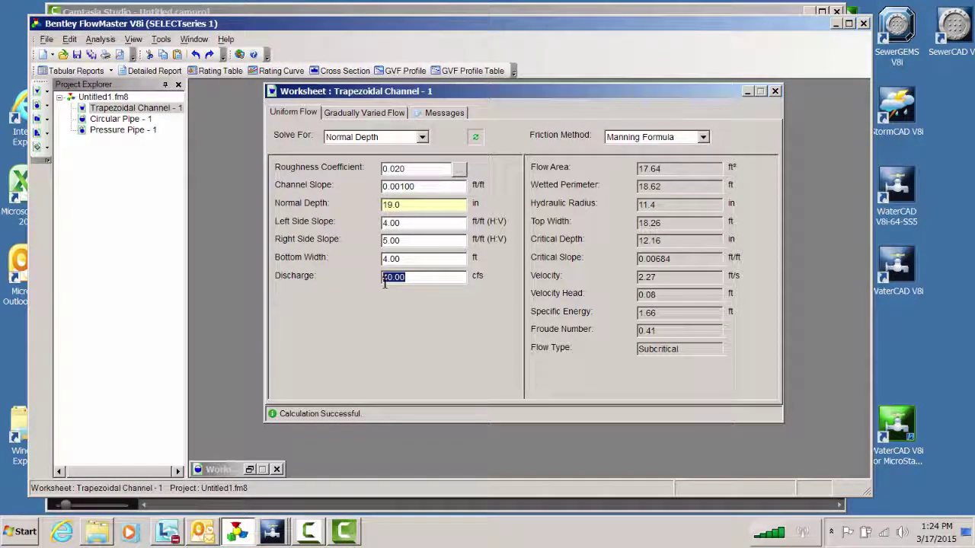
pyautogui.write('50.00')
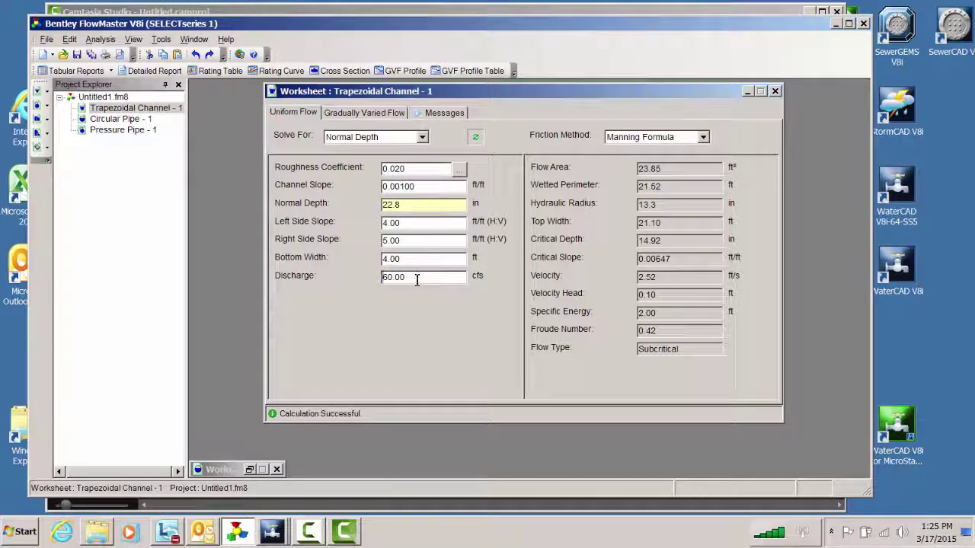
pyautogui.doubleClick(382, 278)
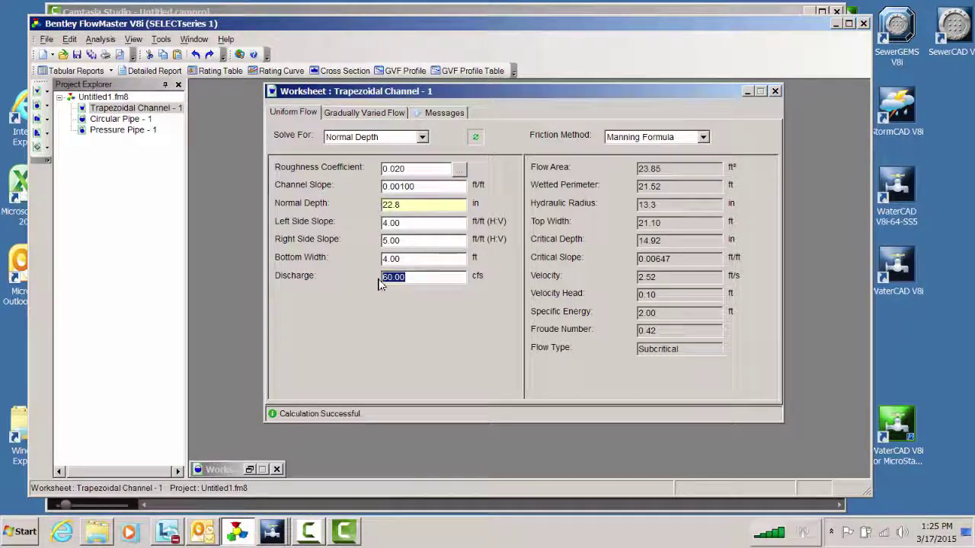
pyautogui.write('40')
pyautogui.press('Tab')
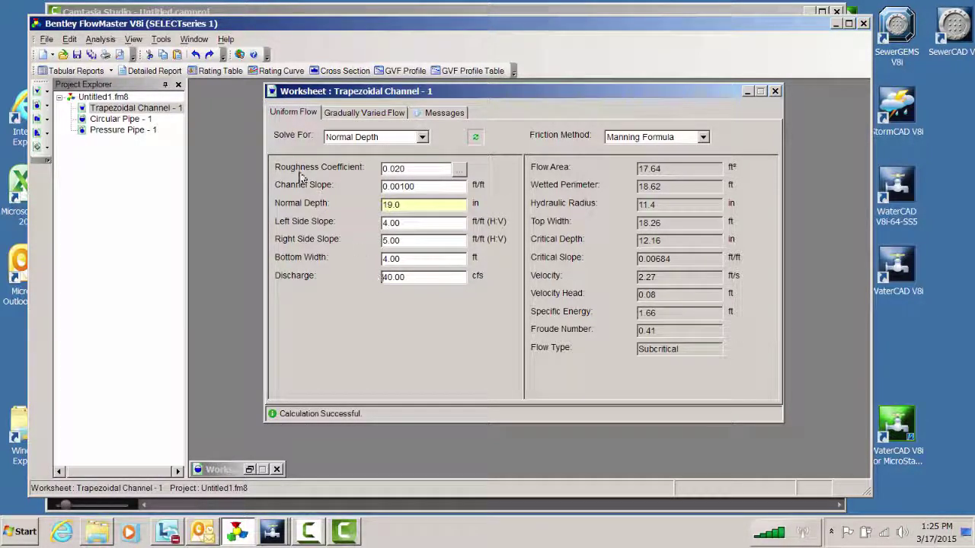
# - Generate the trapezoidal channel's rating curve of Normal Depth versus Discharge from 0 to 80 cfs in 5 cfs increments
pyautogui.click(277, 73)
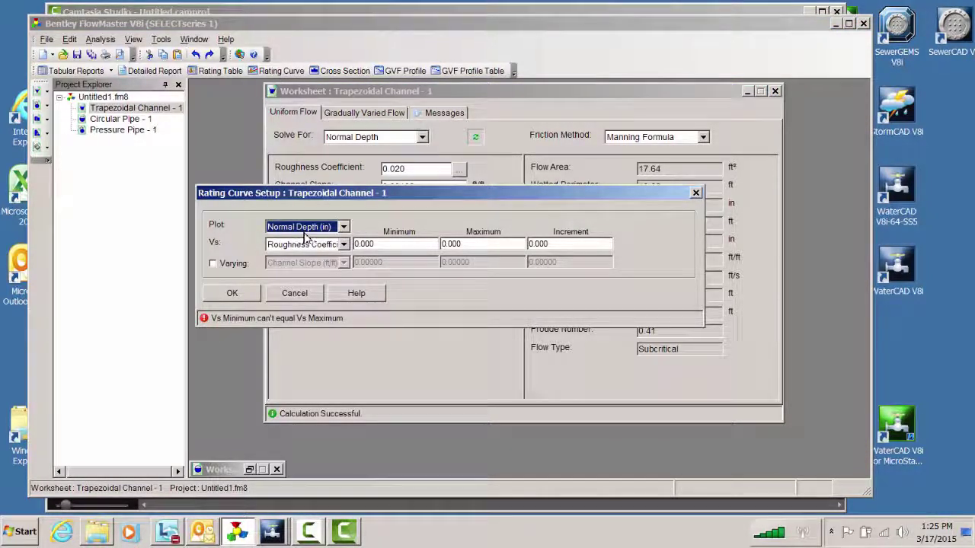
pyautogui.click(343, 245)
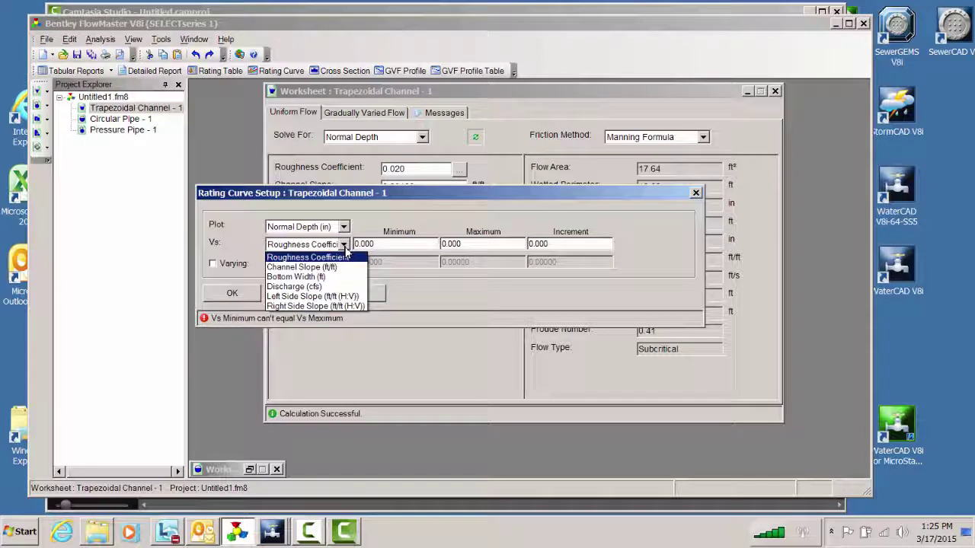
pyautogui.click(312, 287)
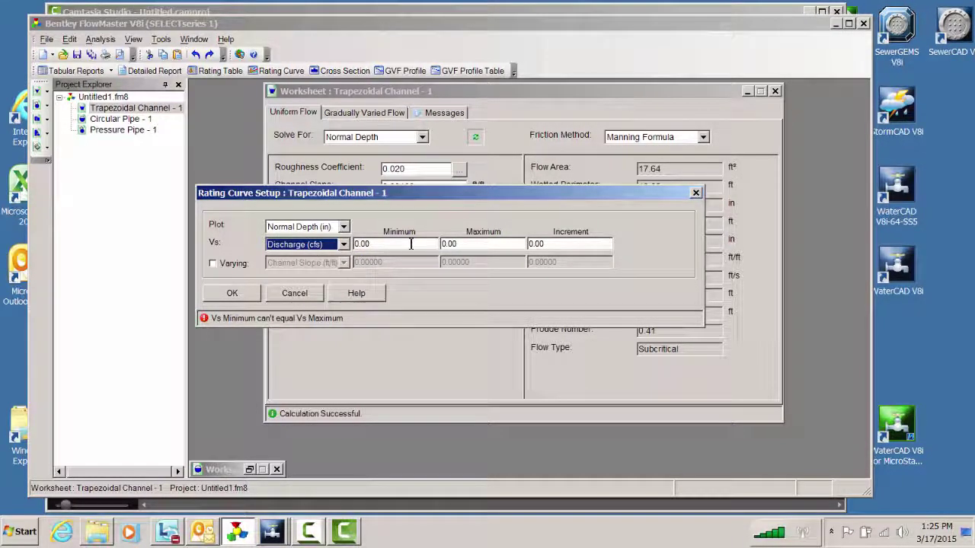
pyautogui.click(449, 243)
pyautogui.write('80')
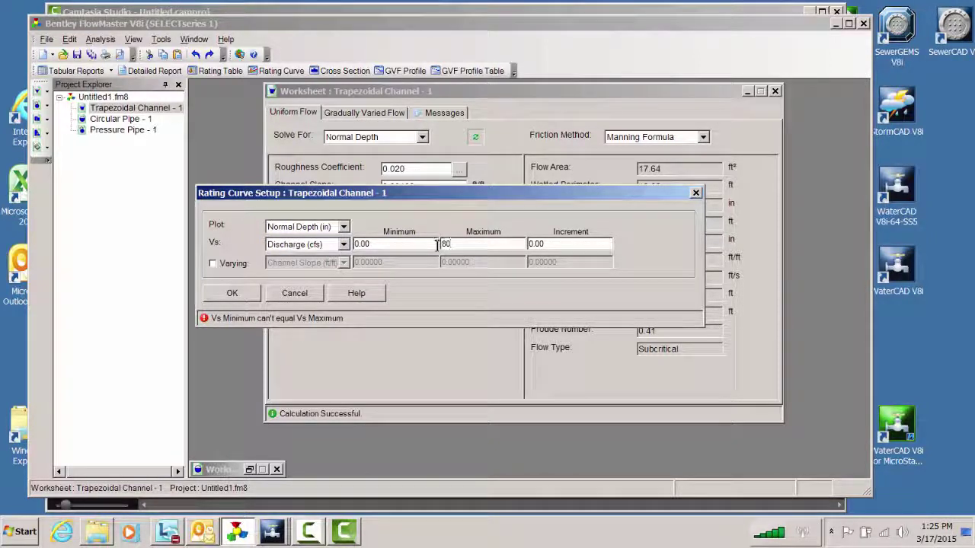
pyautogui.click(537, 243)
pyautogui.moveTo(537, 244); pyautogui.dragTo(528, 248)
pyautogui.write('5')
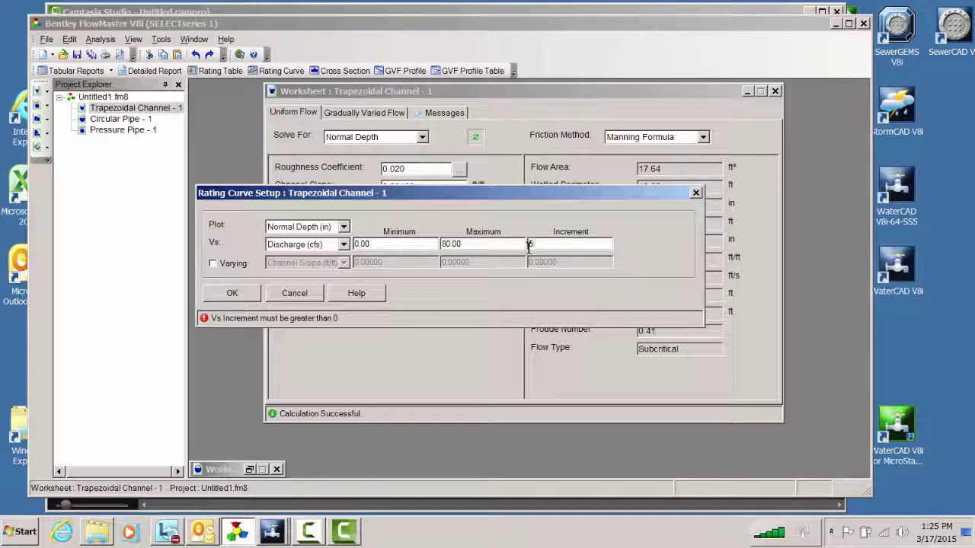
pyautogui.click(252, 296)
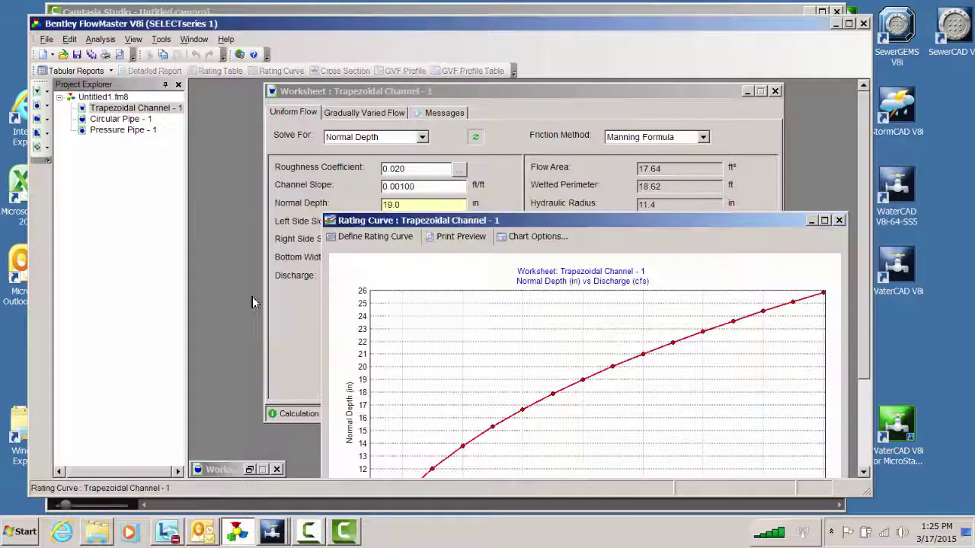
# - Reposition the rating curve window to show the whole plot, and check its chart options without changing them
pyautogui.doubleClick(559, 221)
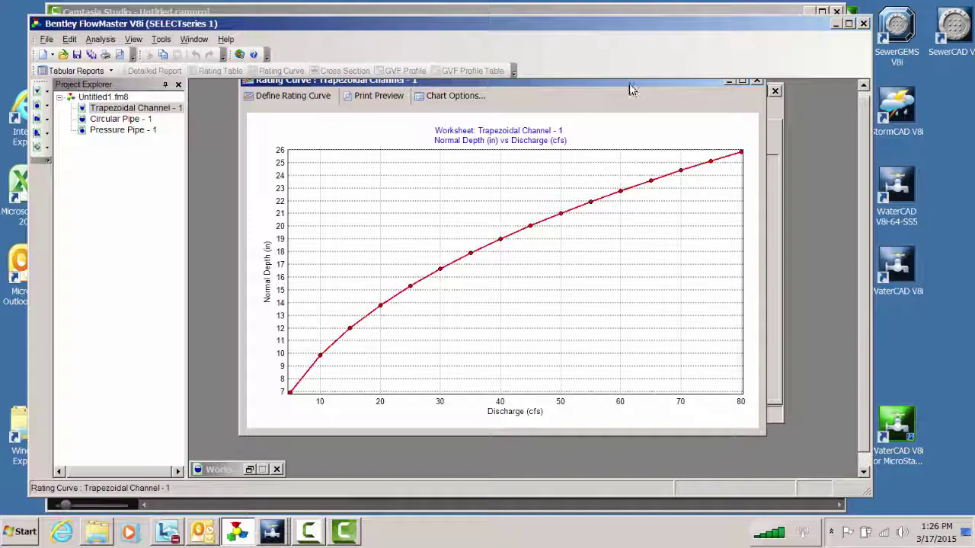
pyautogui.moveTo(630, 88); pyautogui.dragTo(624, 101)
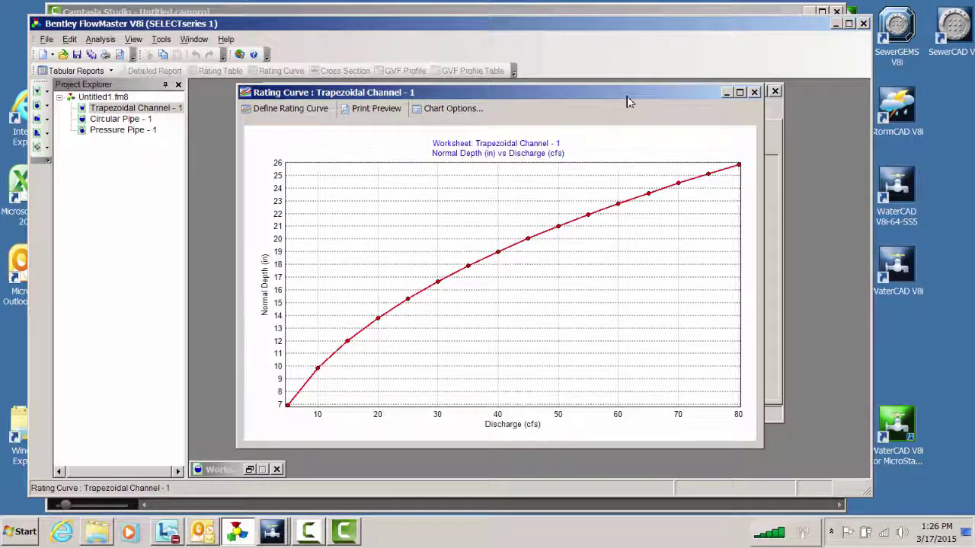
pyautogui.click(457, 112)
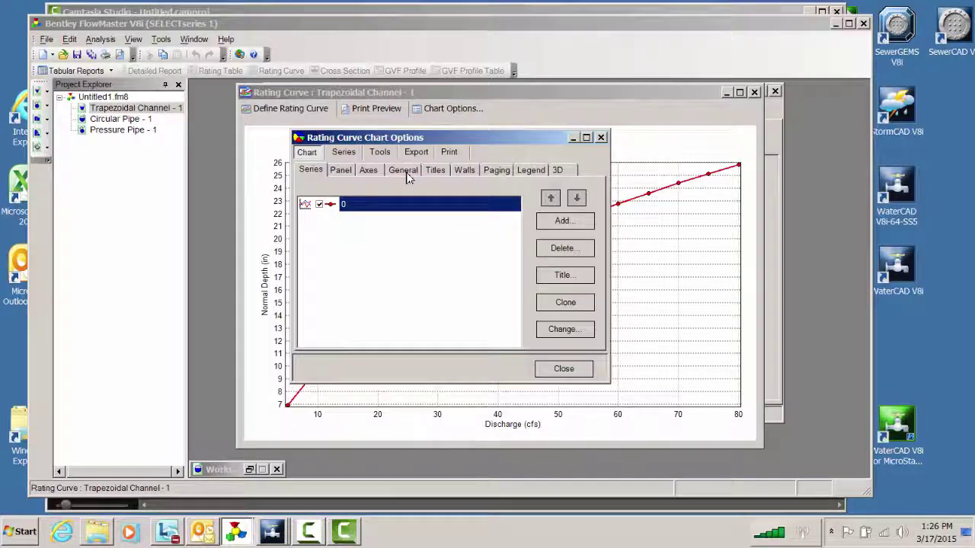
pyautogui.click(600, 138)
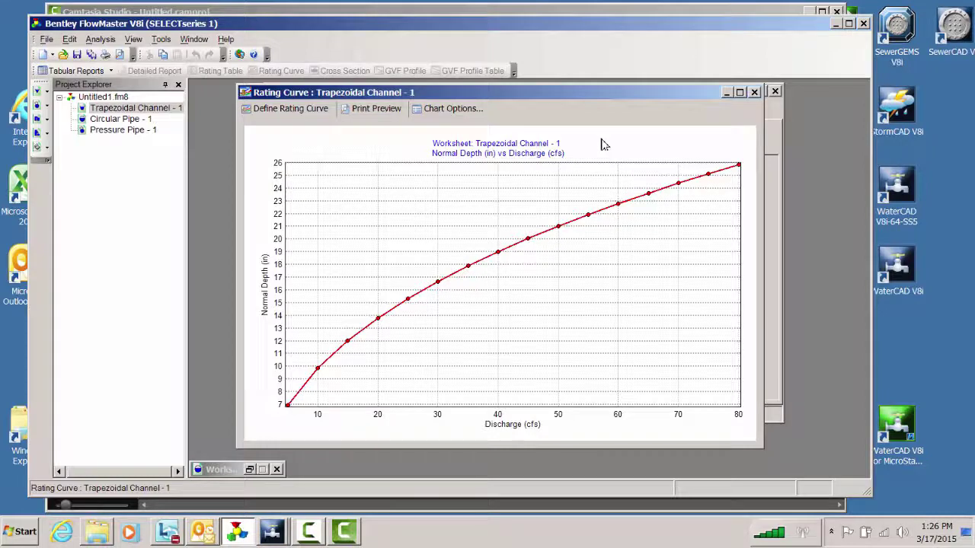
# - Redefine the rating curve with Bottom Width varying from 0 to 6 ft in 1 ft increments, and minimize the resulting plot
pyautogui.click(317, 113)
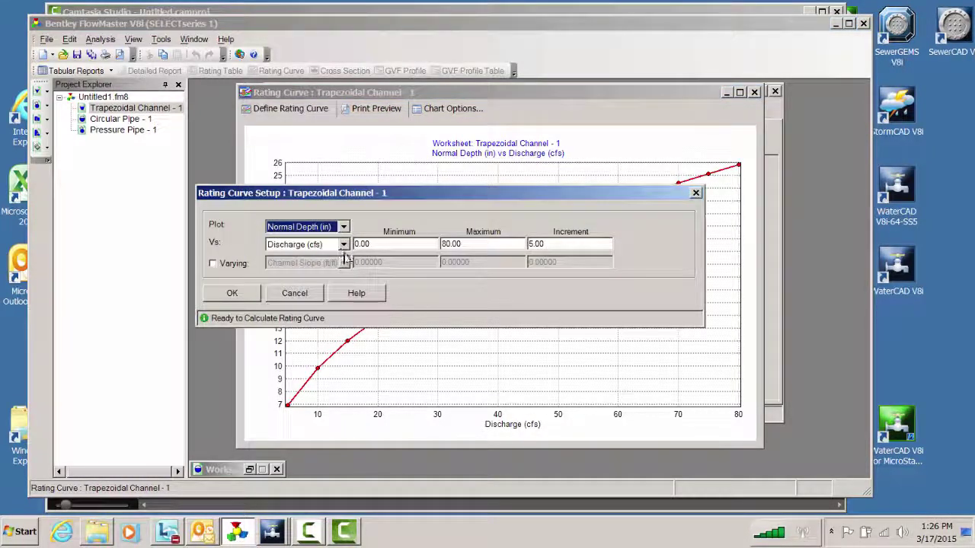
pyautogui.click(214, 264)
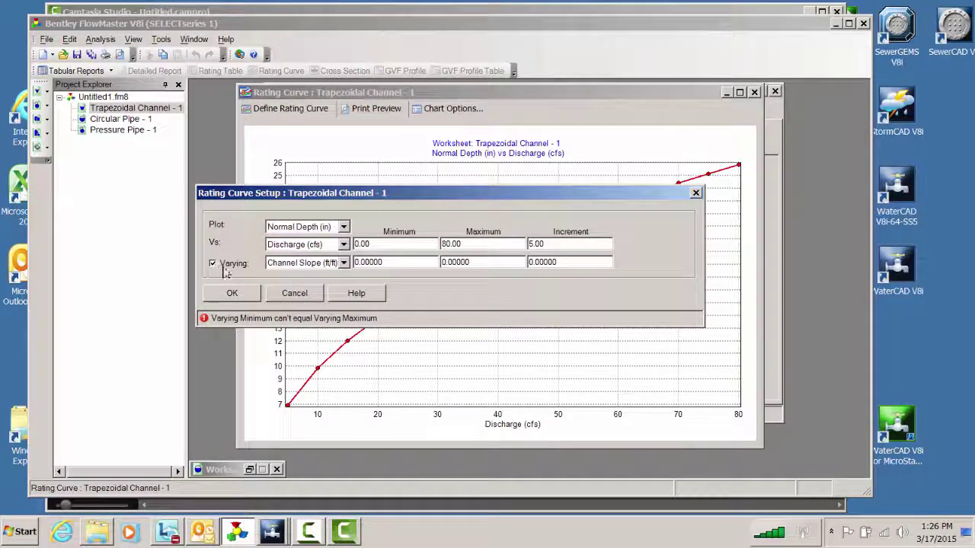
pyautogui.click(343, 264)
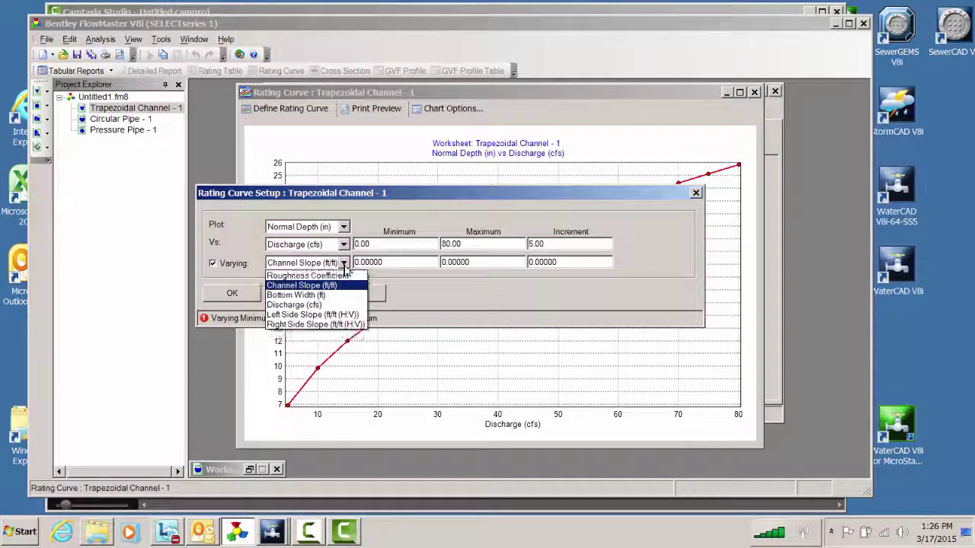
pyautogui.click(313, 296)
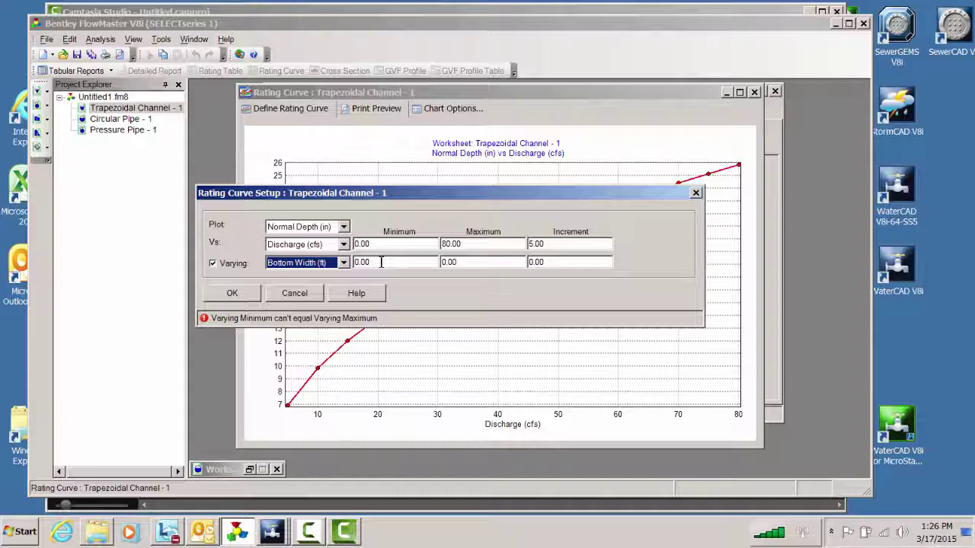
pyautogui.click(446, 262)
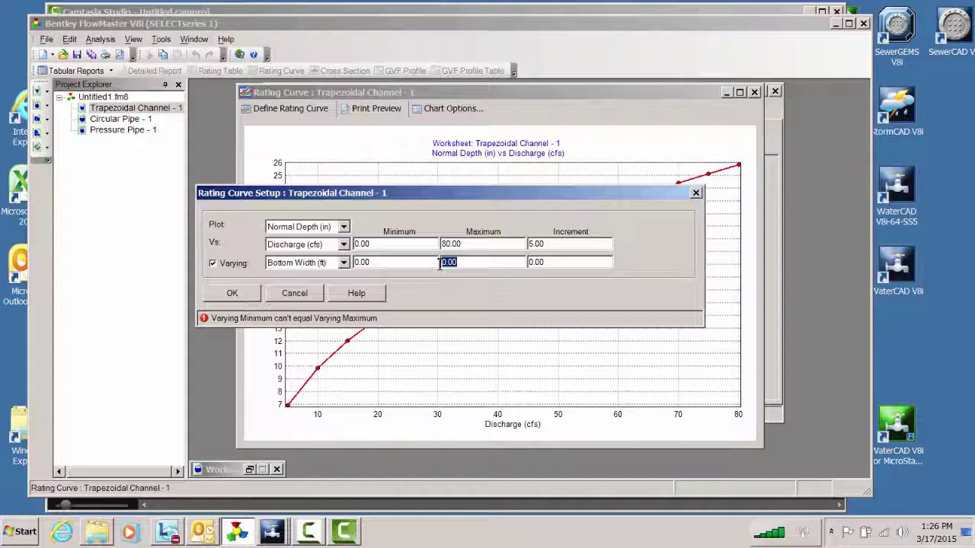
pyautogui.write('6')
pyautogui.click(542, 262)
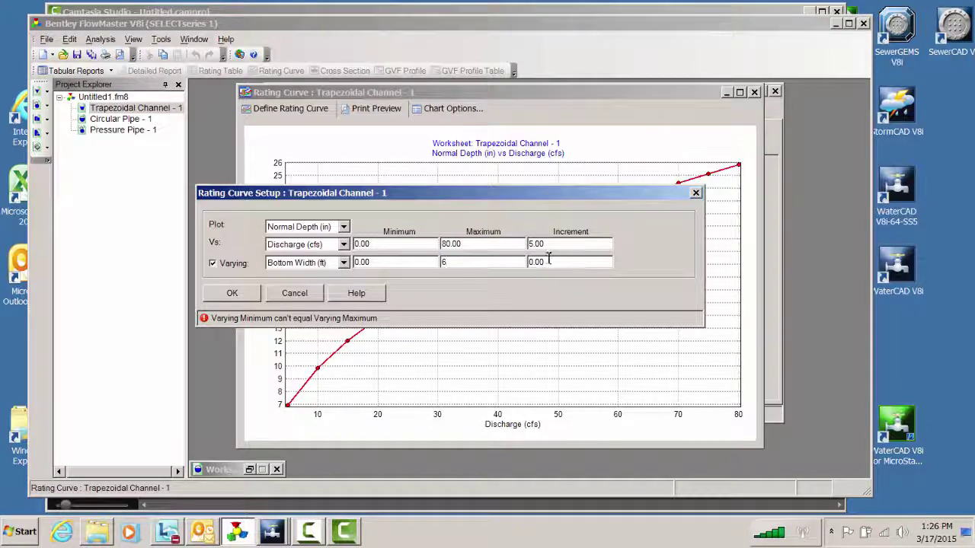
pyautogui.doubleClick(537, 264)
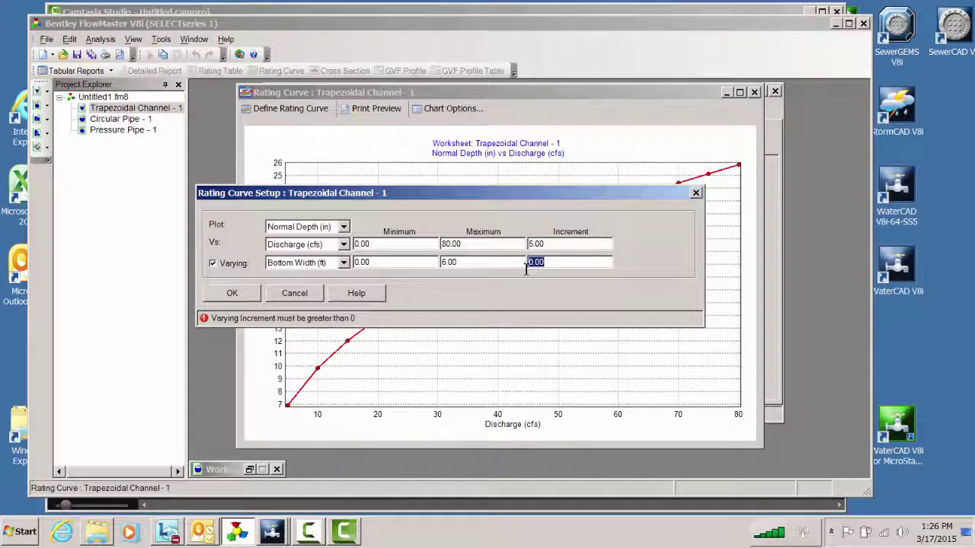
pyautogui.write('1')
pyautogui.click(232, 293)
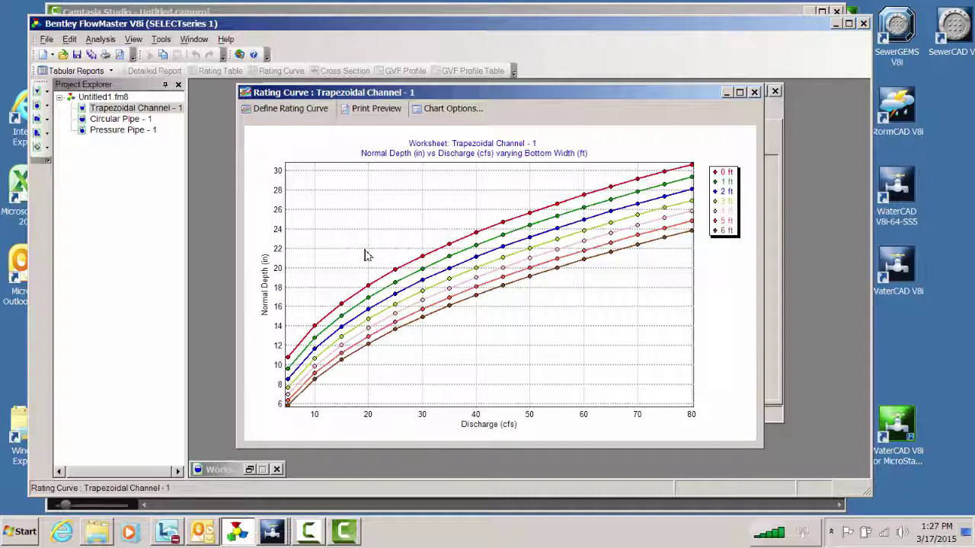
pyautogui.click(728, 95)
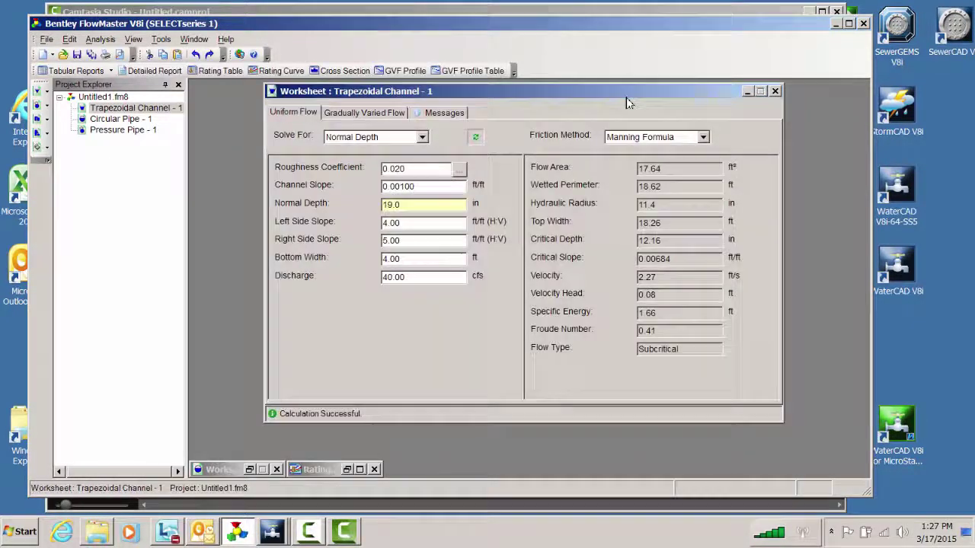
# - Generate the trapezoidal channel's rating table for Discharge from 0 to 80 cfs in 10 cfs increments, then close the table
pyautogui.click(221, 71)
pyautogui.click(371, 204)
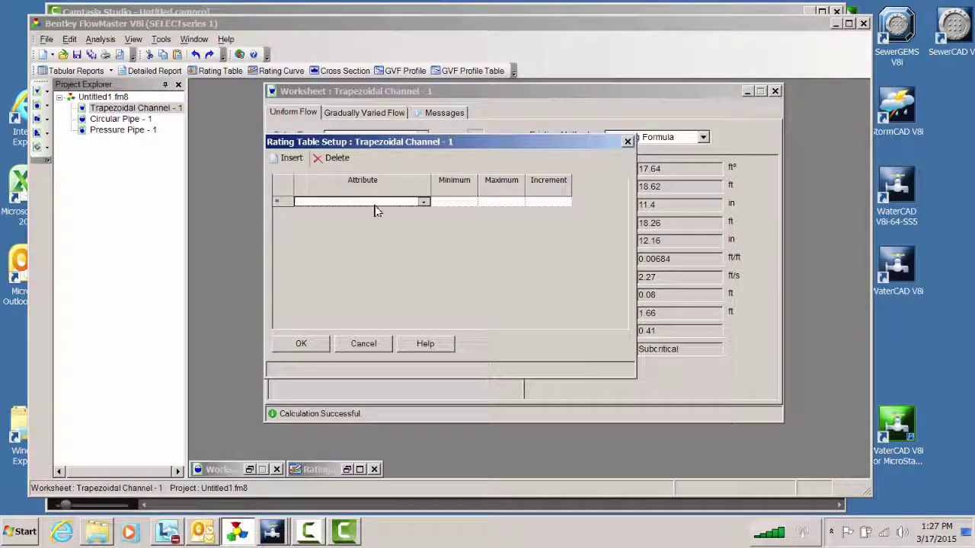
pyautogui.click(424, 204)
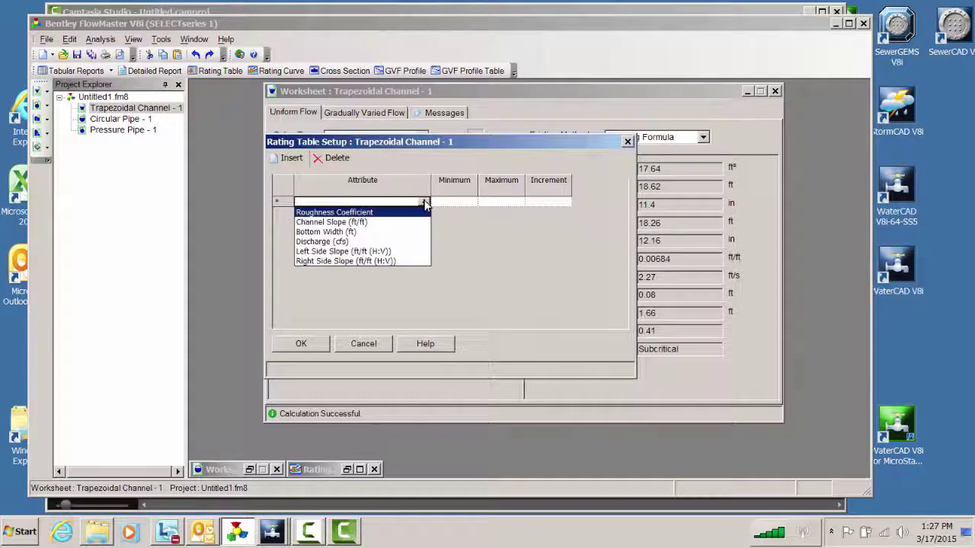
pyautogui.click(327, 240)
pyautogui.click(514, 204)
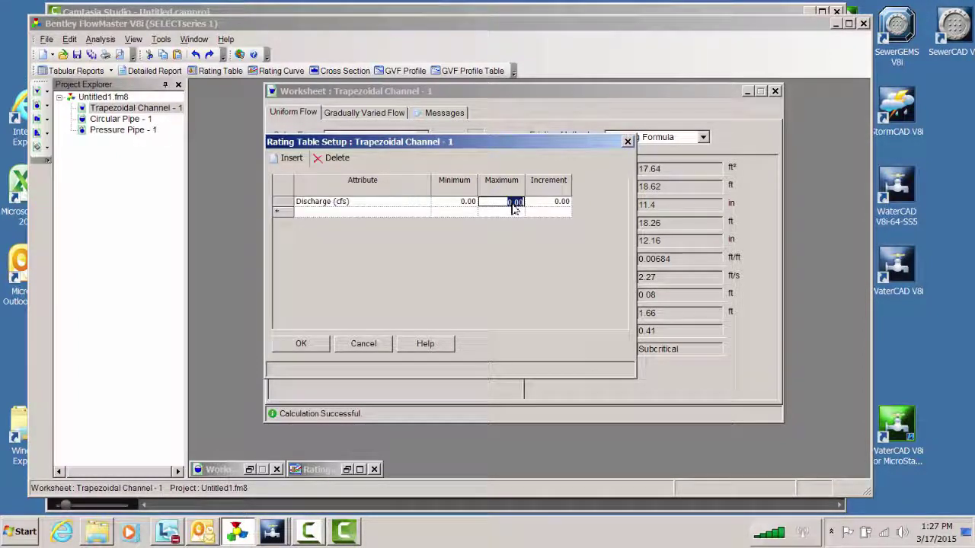
pyautogui.write('80')
pyautogui.click(561, 206)
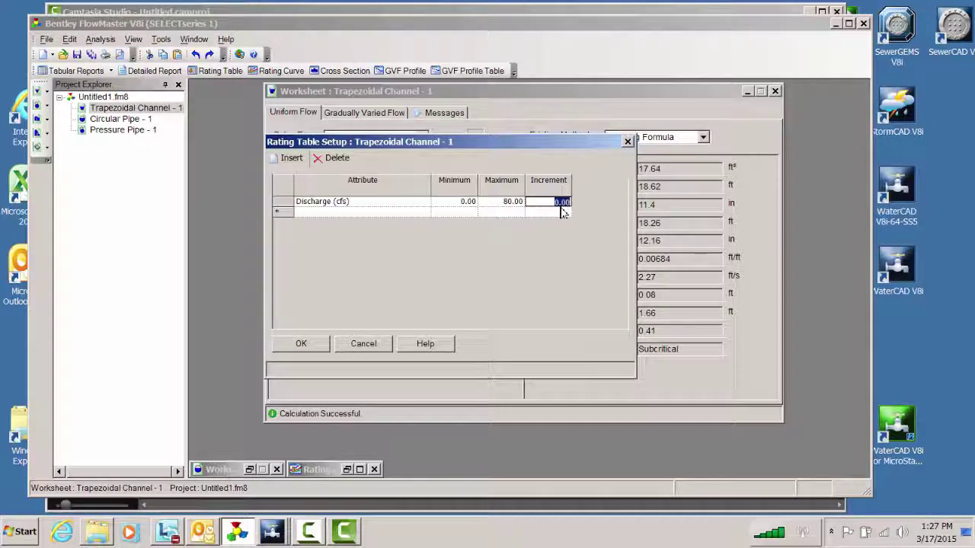
pyautogui.write('10')
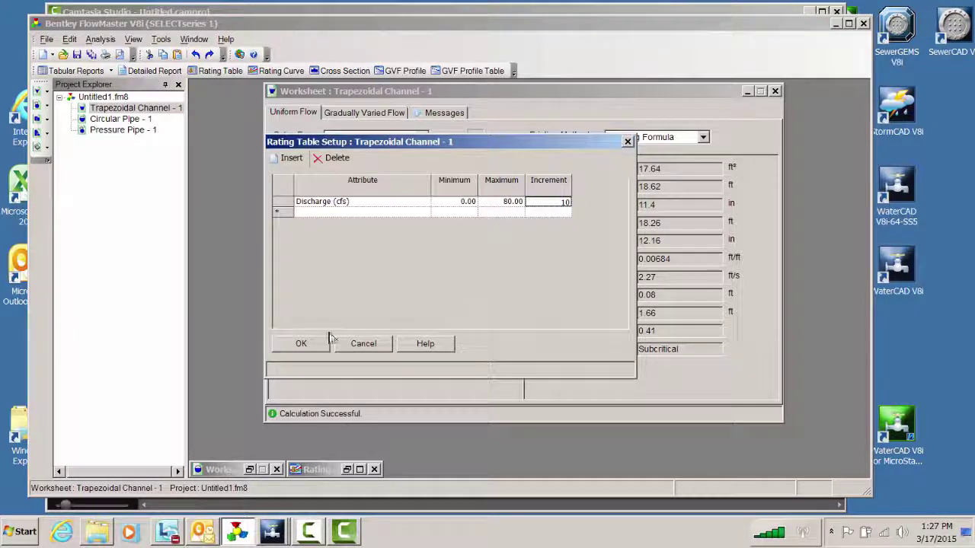
pyautogui.click(322, 342)
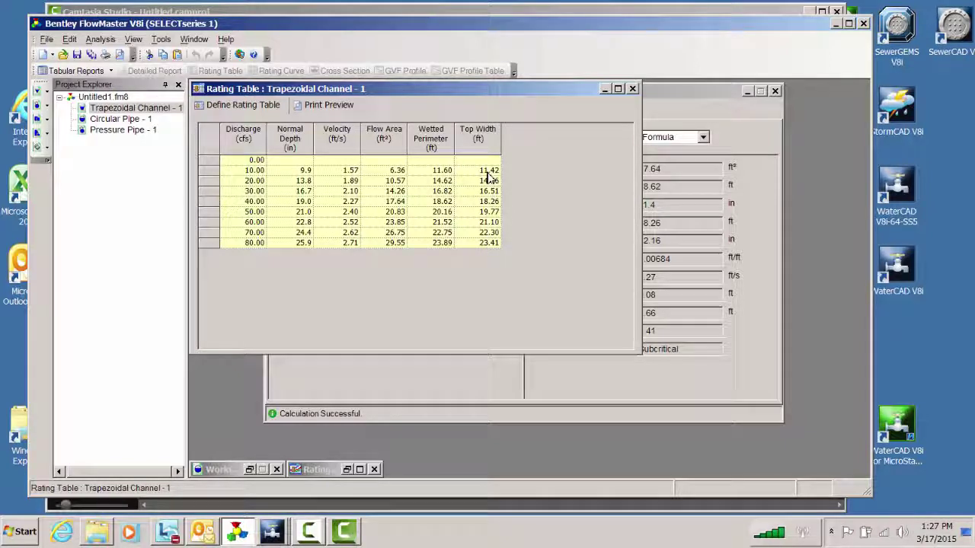
pyautogui.click(632, 90)
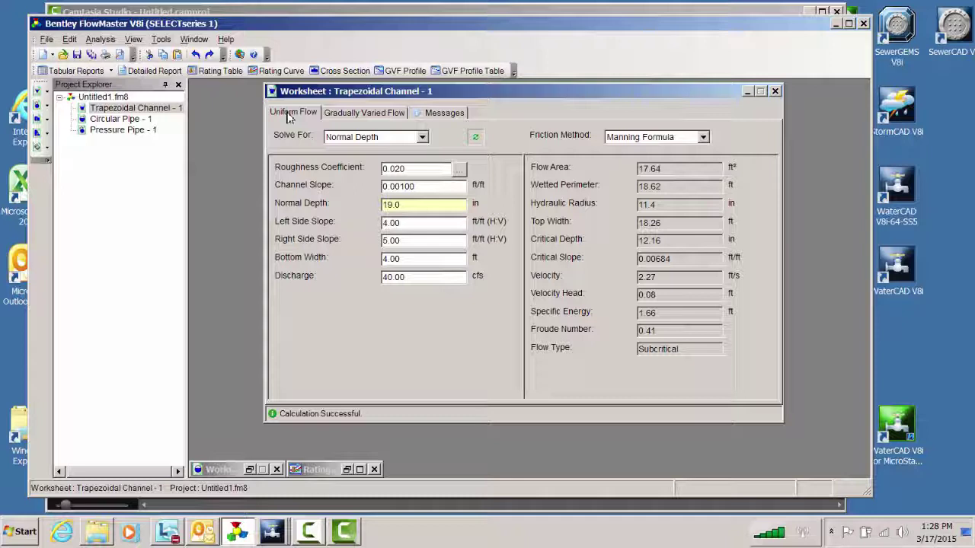
# - Set the downstream depth to 12.6 in for the trapezoidal channel's gradually varied flow calculation
pyautogui.click(368, 114)
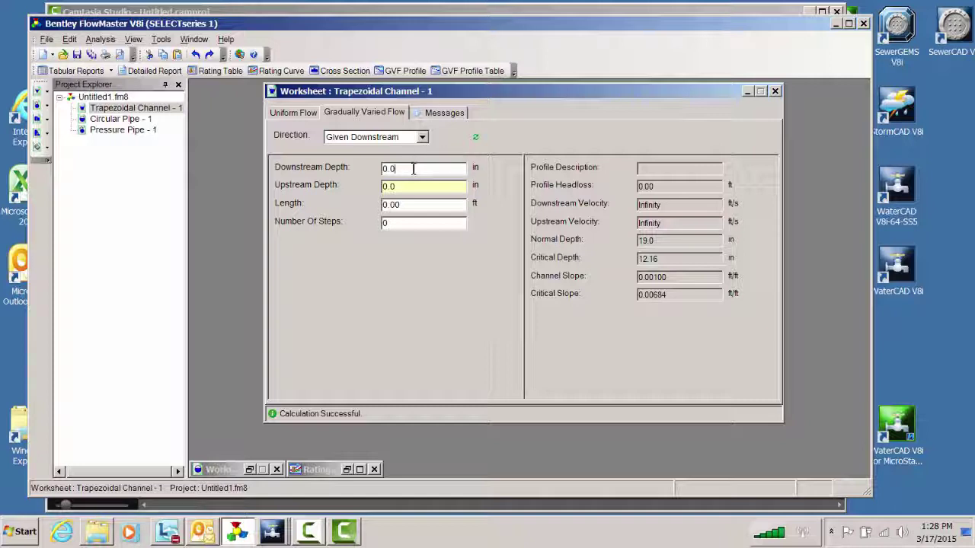
pyautogui.moveTo(413, 168); pyautogui.dragTo(376, 173)
pyautogui.click(294, 114)
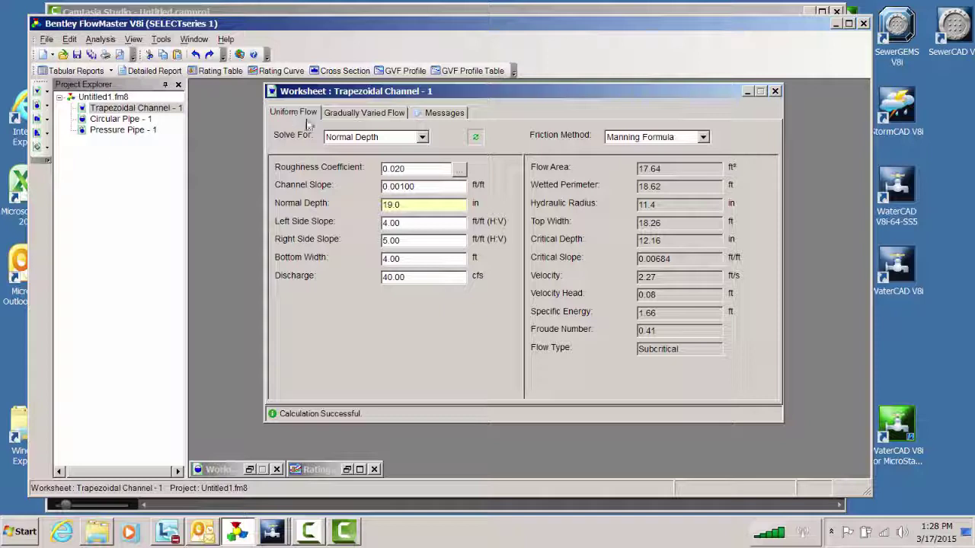
pyautogui.click(370, 113)
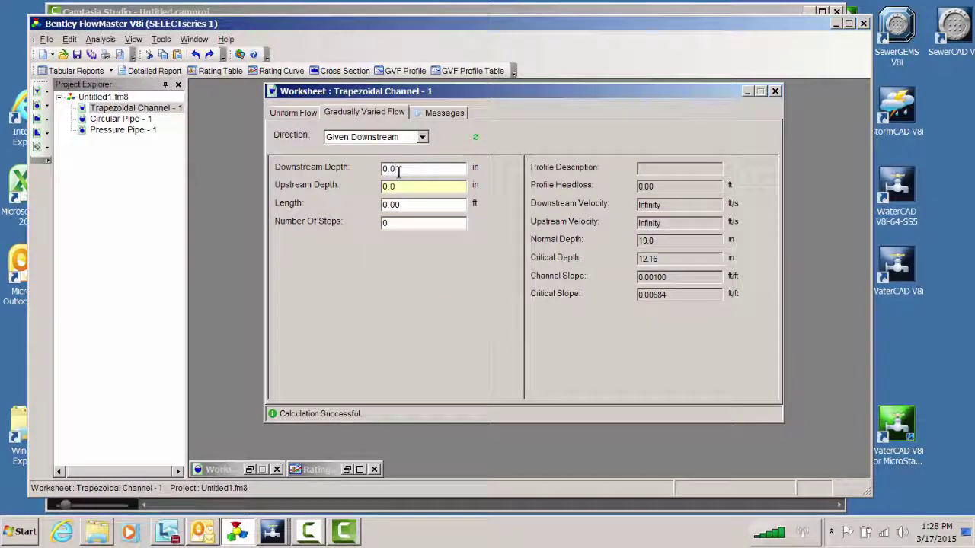
pyautogui.moveTo(400, 169); pyautogui.dragTo(382, 169)
pyautogui.write('12.')
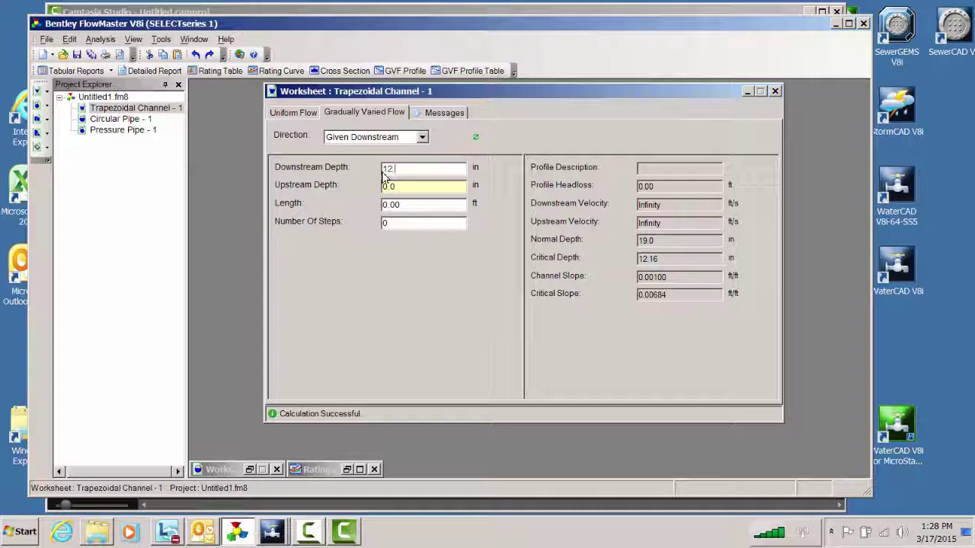
pyautogui.write('6')
# - Calculate the gradually varied flow with a length of 100 ft and 100 steps, and view and close its GVF profile
pyautogui.click(396, 207)
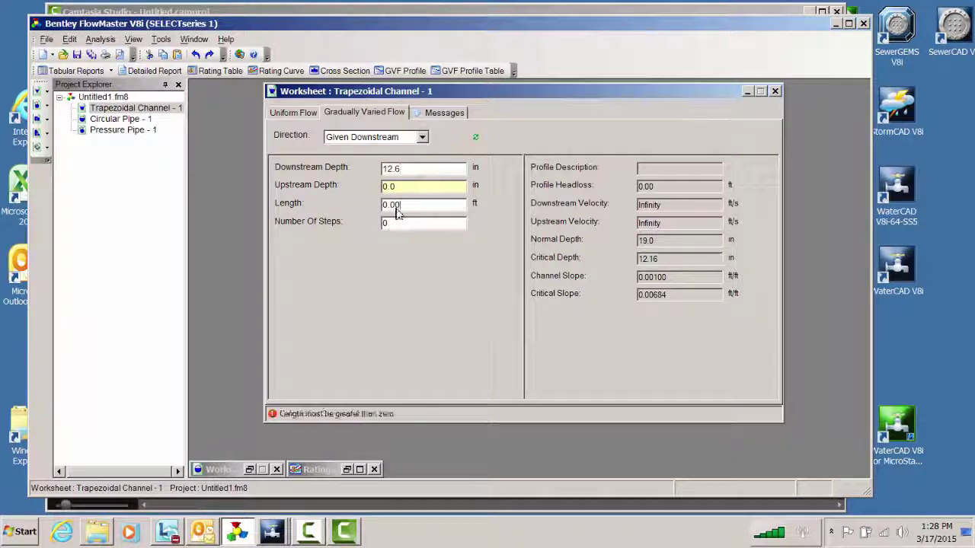
pyautogui.moveTo(395, 213); pyautogui.dragTo(383, 213)
pyautogui.write('1')
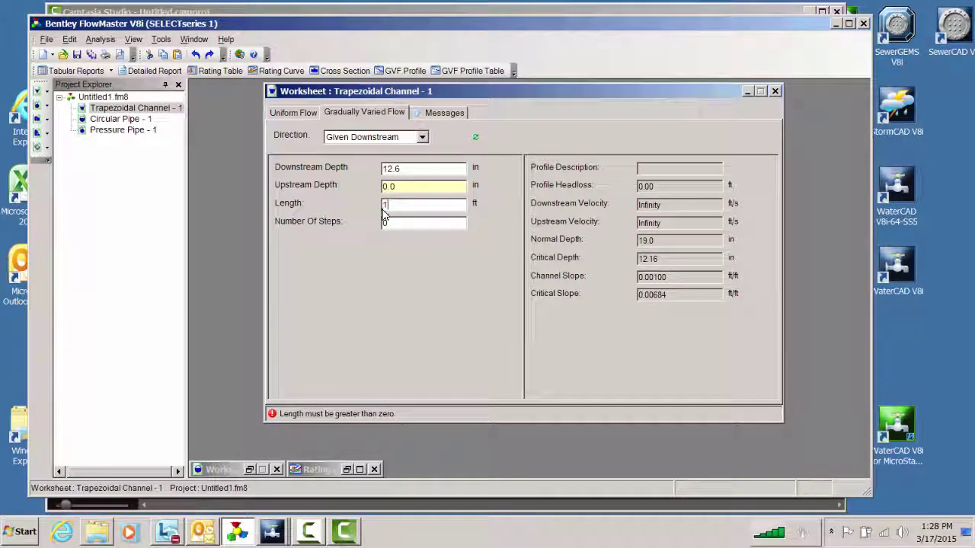
pyautogui.write('00')
pyautogui.moveTo(393, 227); pyautogui.dragTo(385, 229)
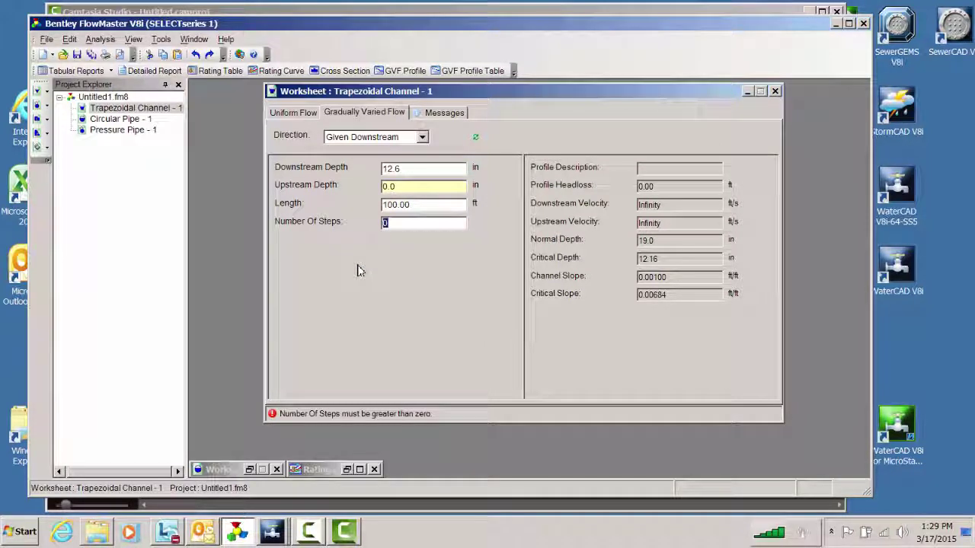
pyautogui.write('100')
pyautogui.press('Return')
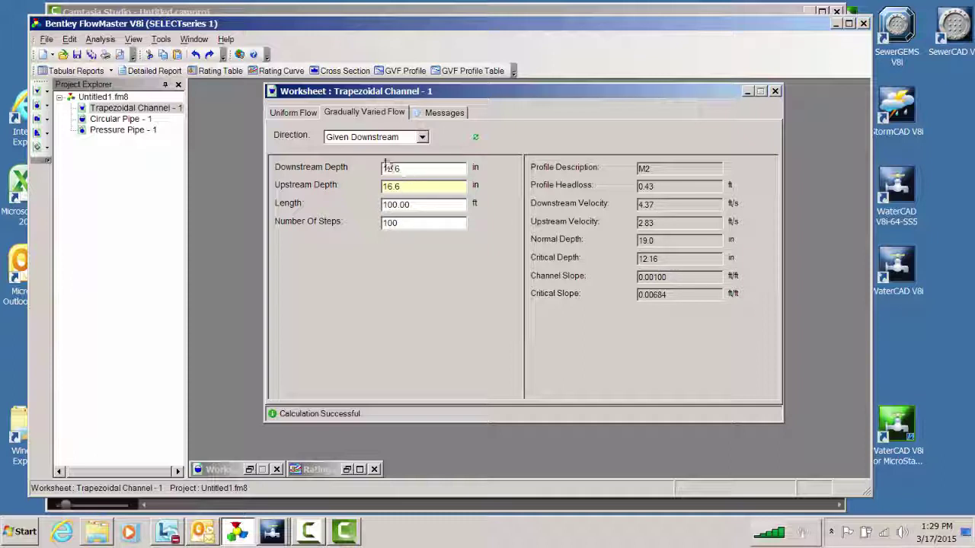
pyautogui.click(406, 72)
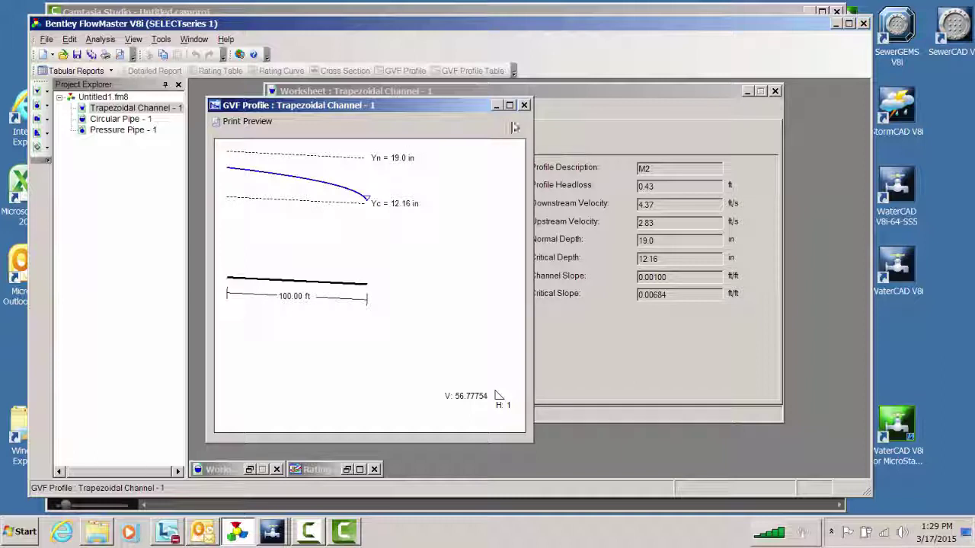
pyautogui.click(524, 105)
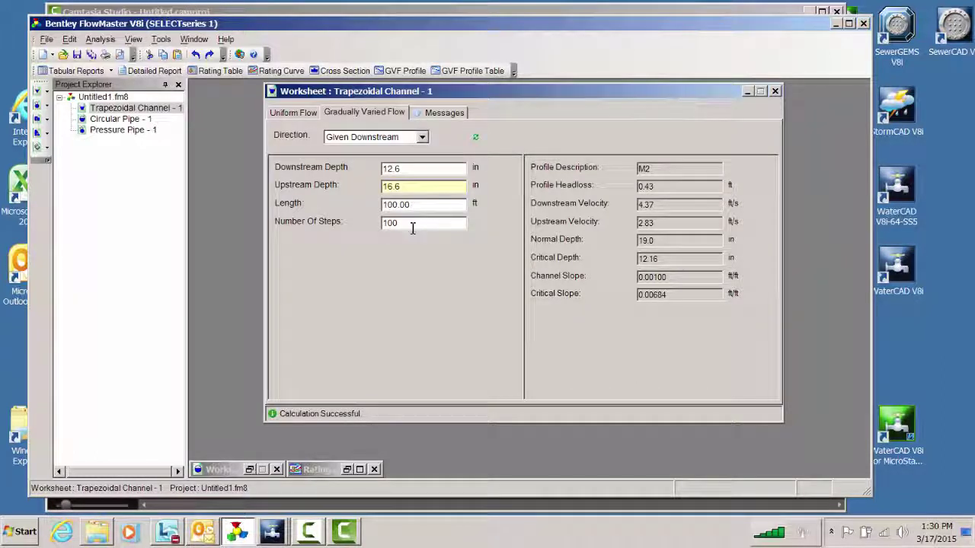
# - Set the gradually varied flow length to 1000 ft, plot the GVF profile again and minimize it
pyautogui.moveTo(419, 206); pyautogui.dragTo(367, 206)
pyautogui.write('1000')
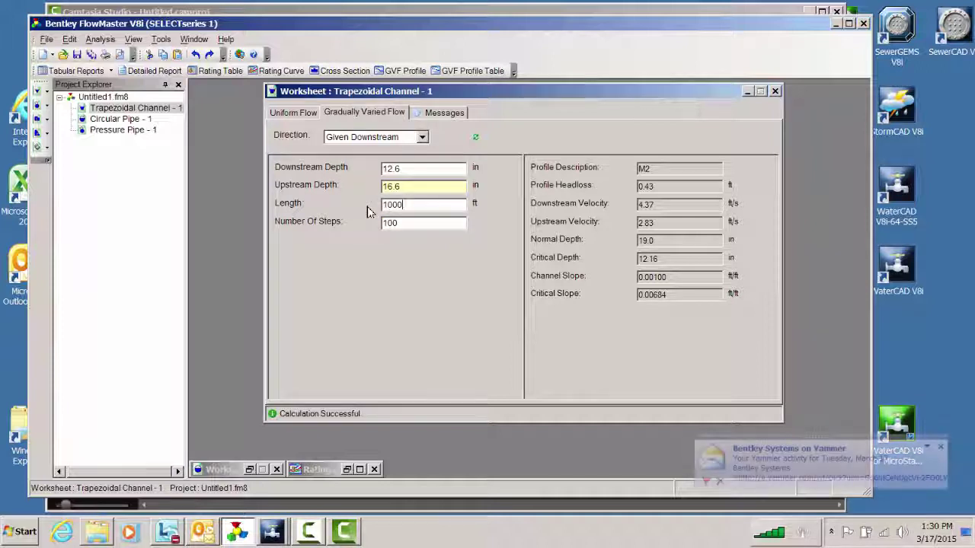
pyautogui.press('Return')
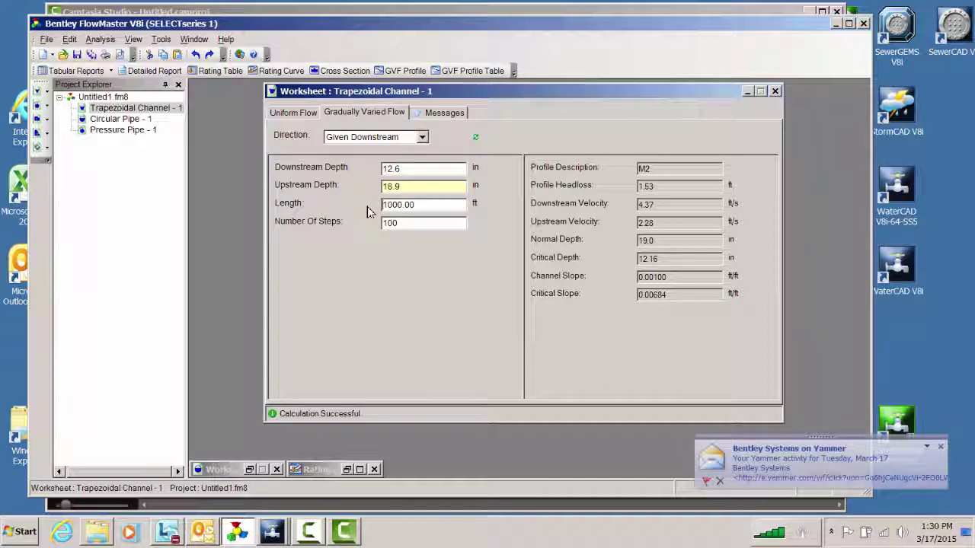
pyautogui.click(401, 71)
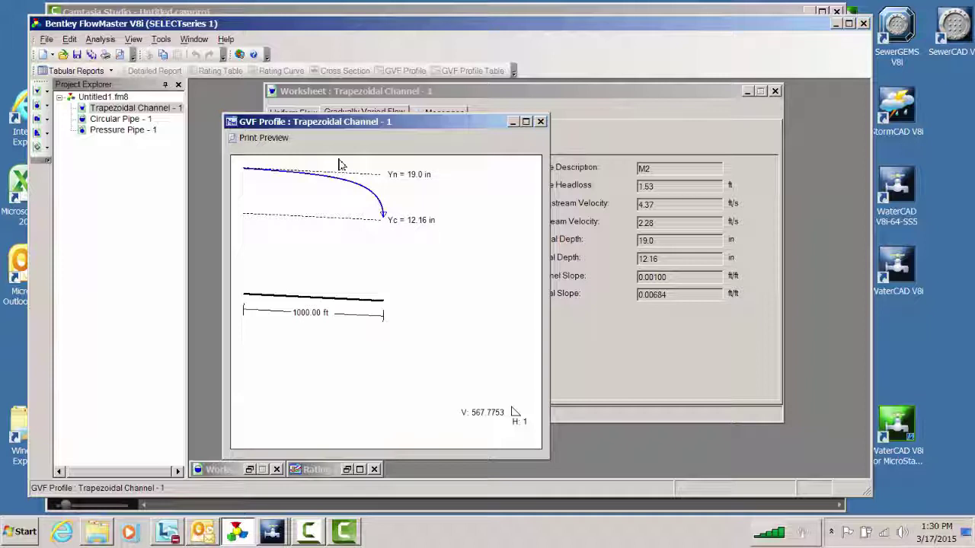
pyautogui.click(514, 124)
# - Open the GVF profile table, widen its window to show the Specific Energy column, and review the rows along the channel
pyautogui.click(473, 70)
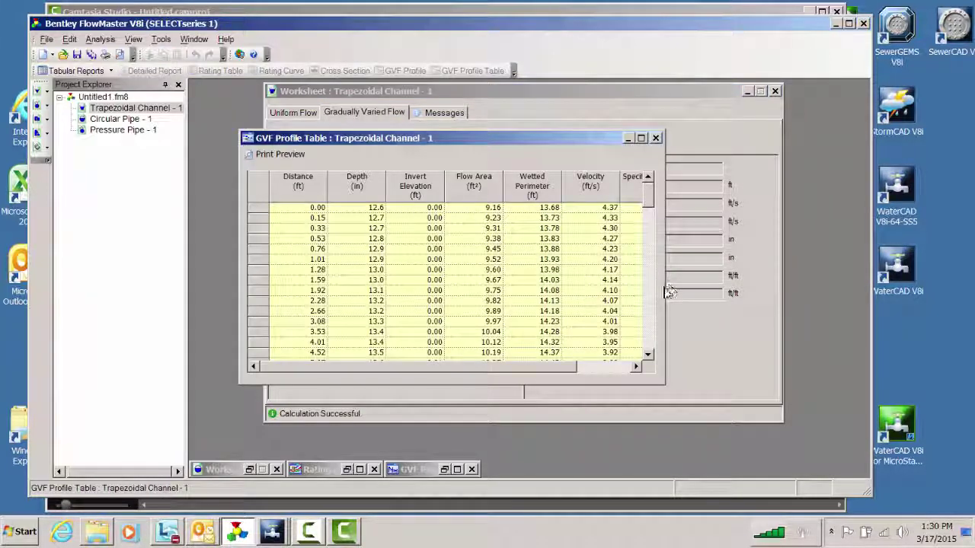
pyautogui.moveTo(665, 293); pyautogui.dragTo(729, 299)
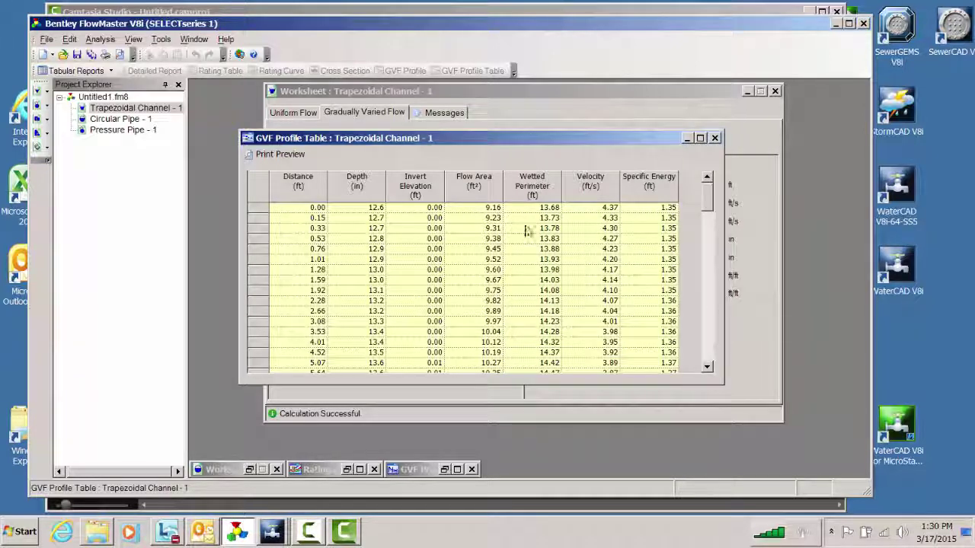
pyautogui.scroll(-1, 572, 293)
pyautogui.scroll(-12, 572, 293)
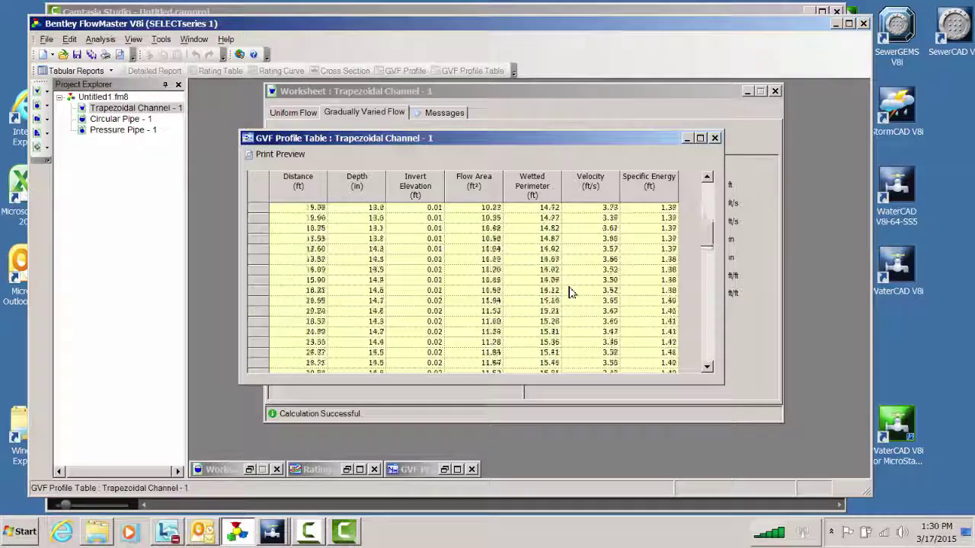
pyautogui.scroll(-10, 572, 292)
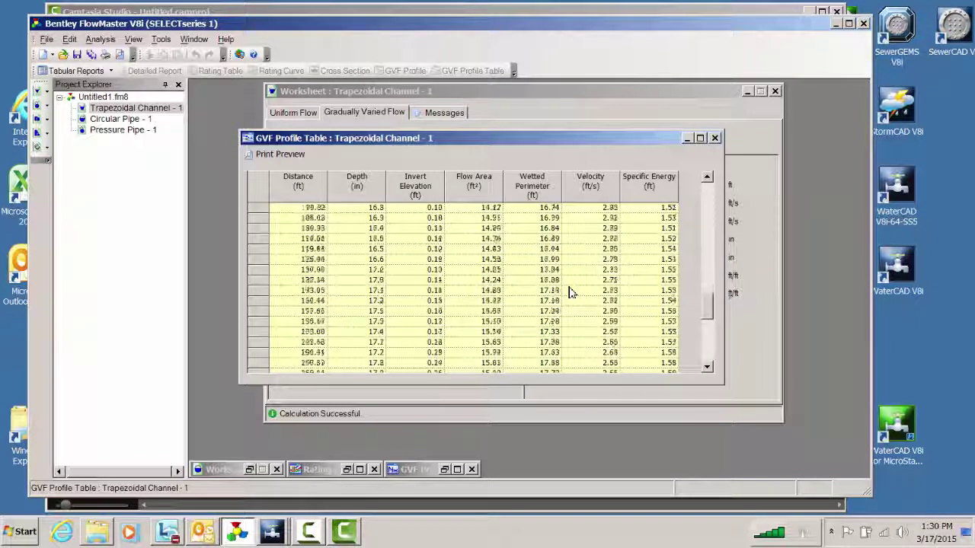